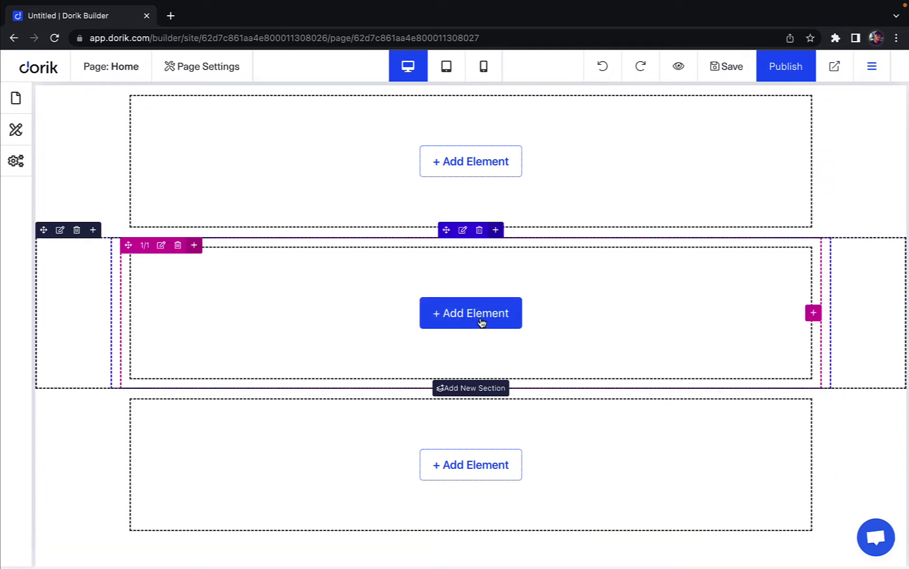
Add an Image Slider element to the middle empty section of the page.
click(500, 318)
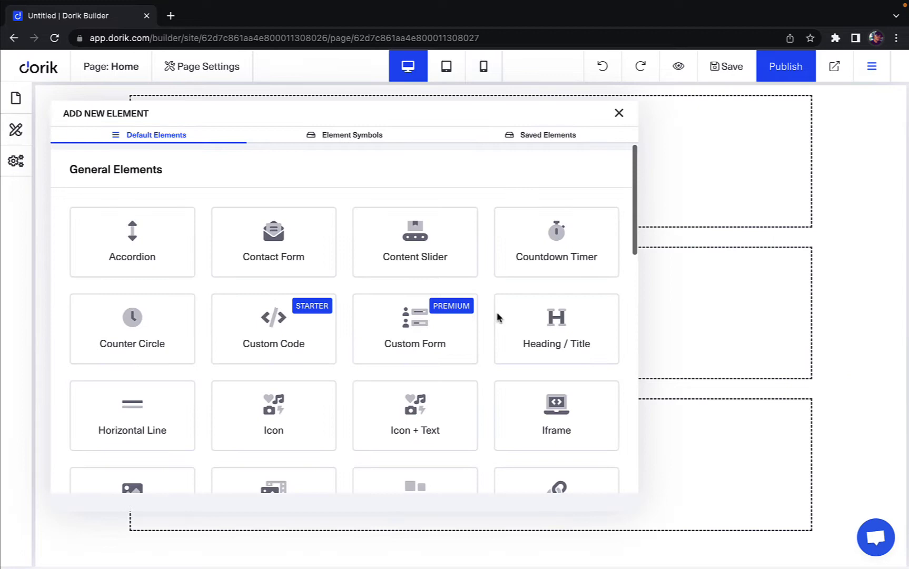
scroll(450, 330, down, 4)
scroll(448, 331, up, 1)
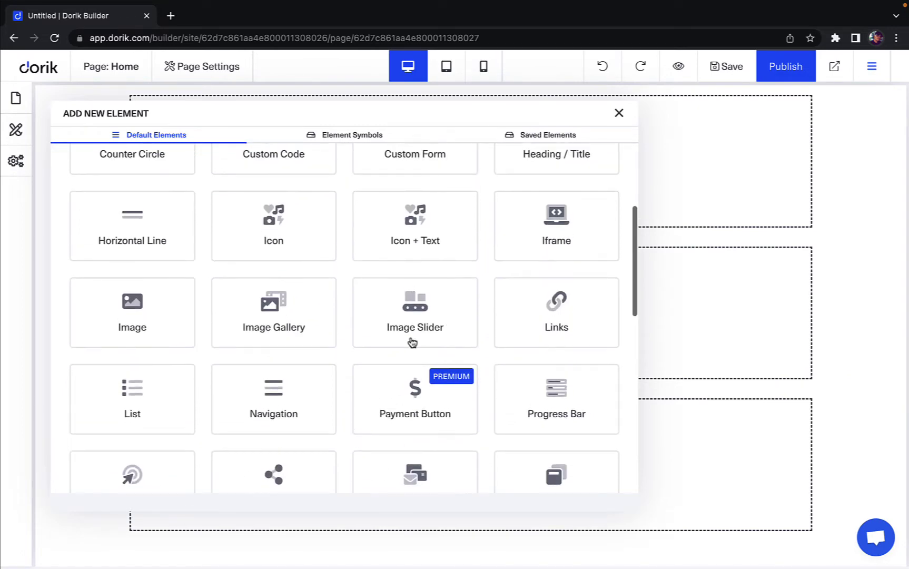
click(436, 309)
scroll(437, 309, down, 2)
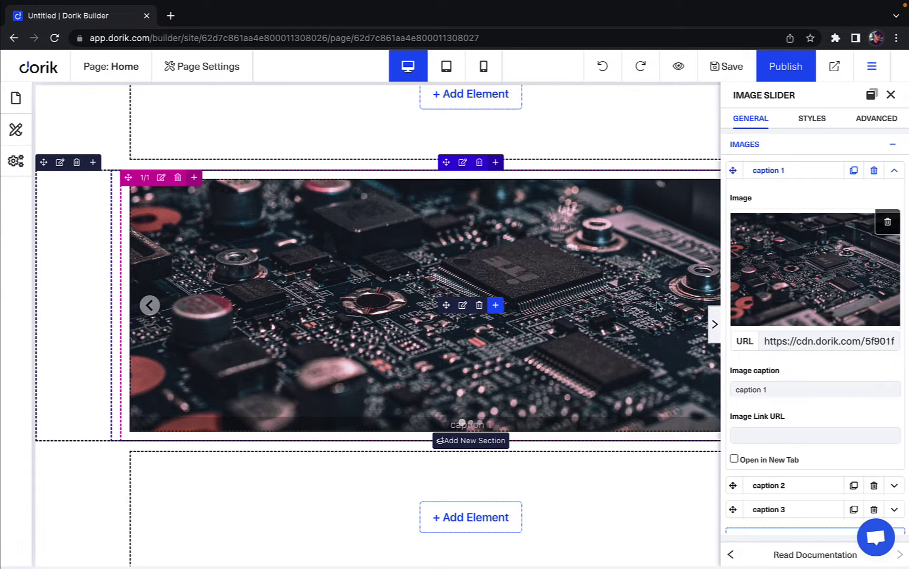
Remove the default image from the slider's first slide, caption 1, and show that slide on the canvas.
click(812, 152)
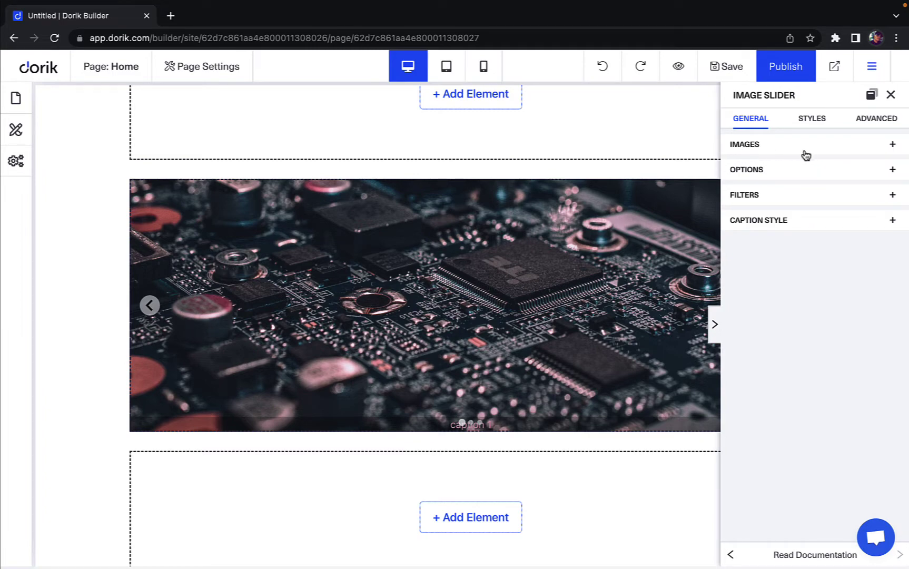
click(809, 153)
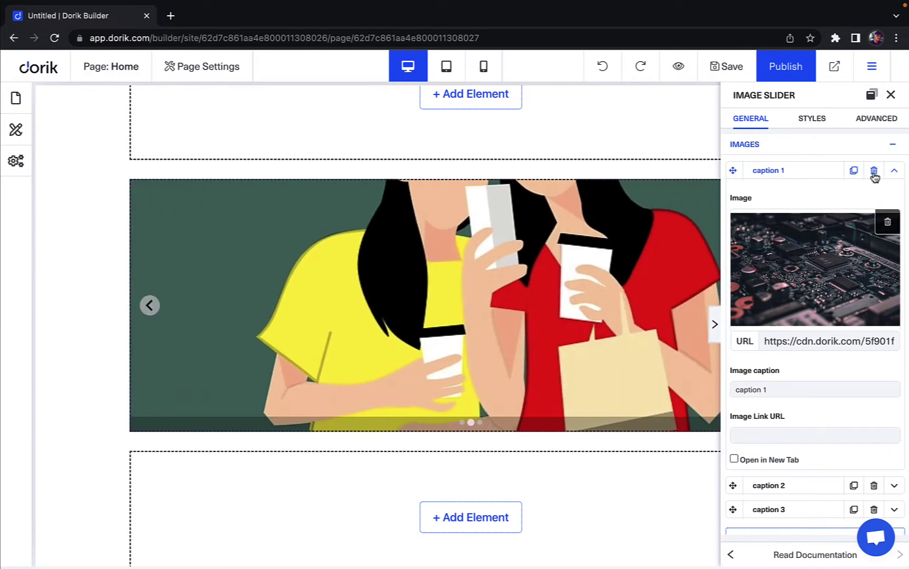
click(895, 172)
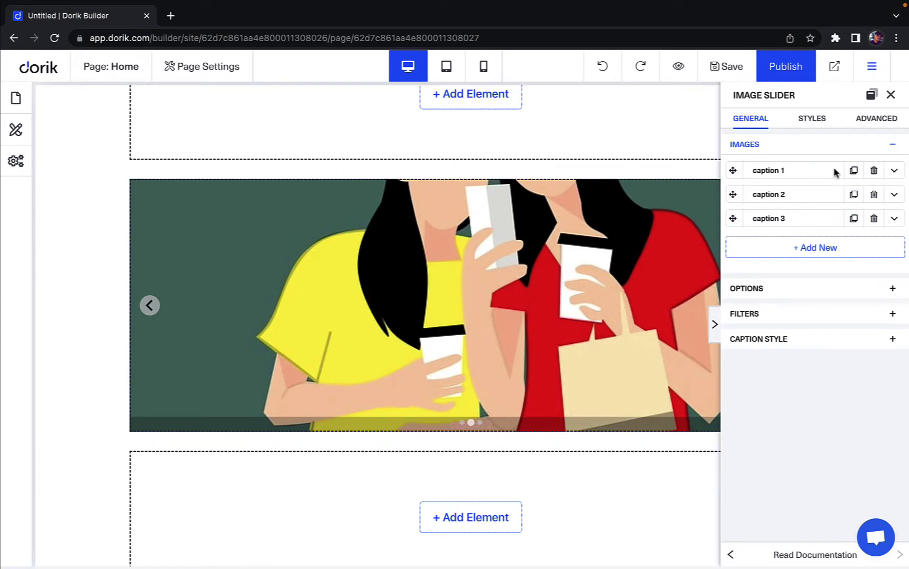
click(895, 172)
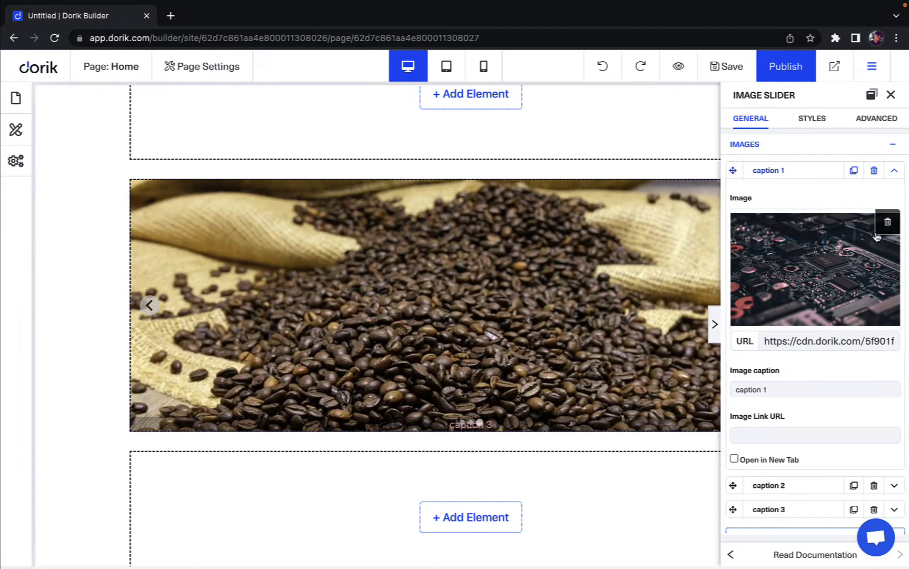
click(888, 222)
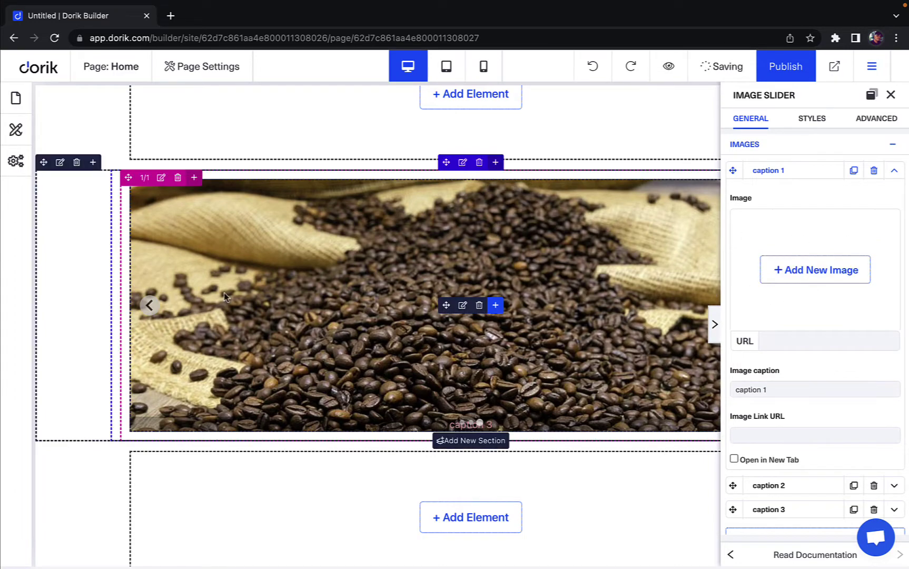
click(150, 305)
click(149, 305)
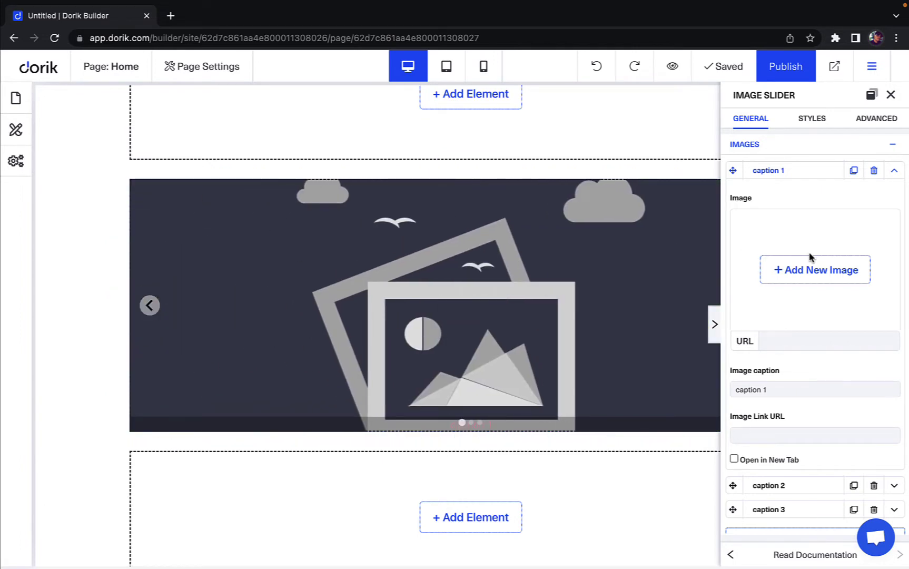
Upload German-Shepherd-dog-Alsatian.webp from the Desktop as the image of the first slide.
click(824, 280)
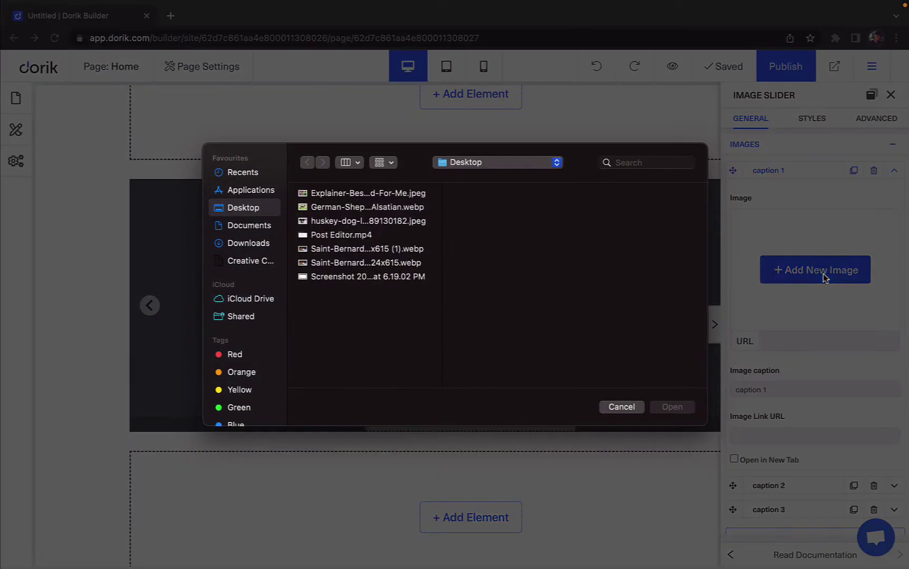
click(367, 209)
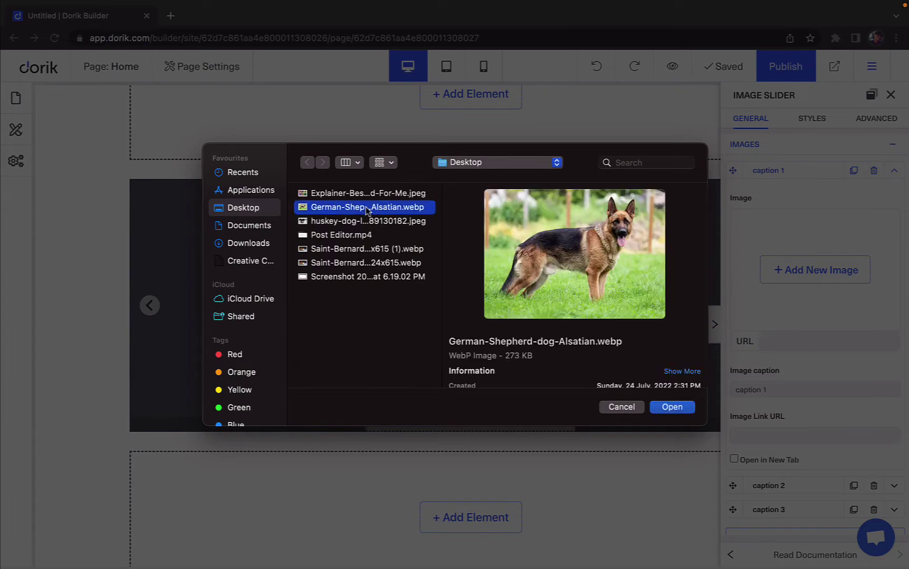
click(674, 407)
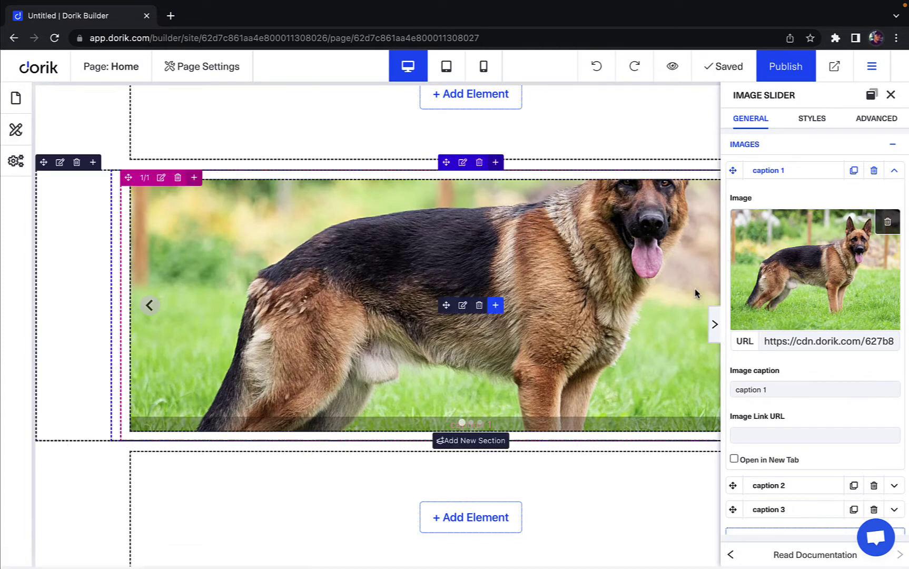
click(892, 174)
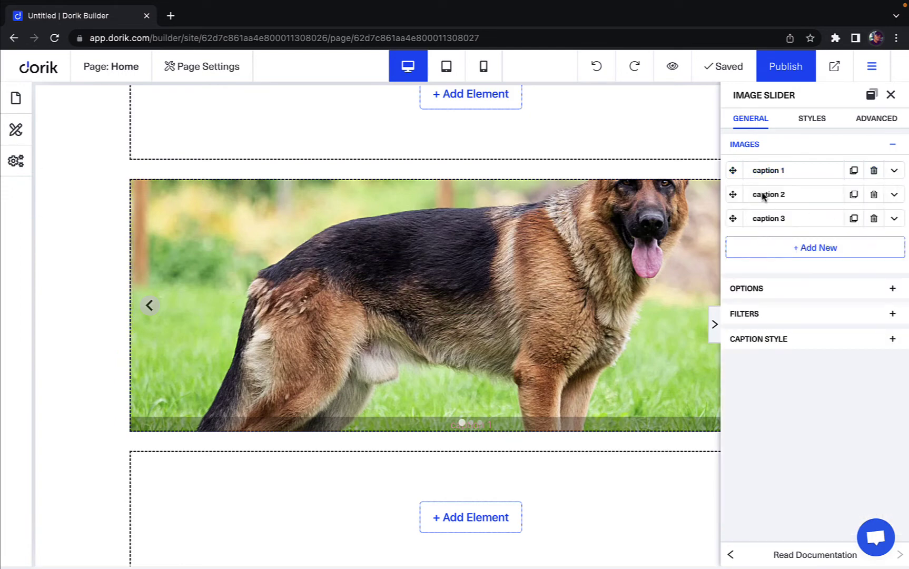
Replace the image of the caption 2 slide with the Saint-Bernard file ending in "x615 (1).webp" from the Desktop.
click(894, 195)
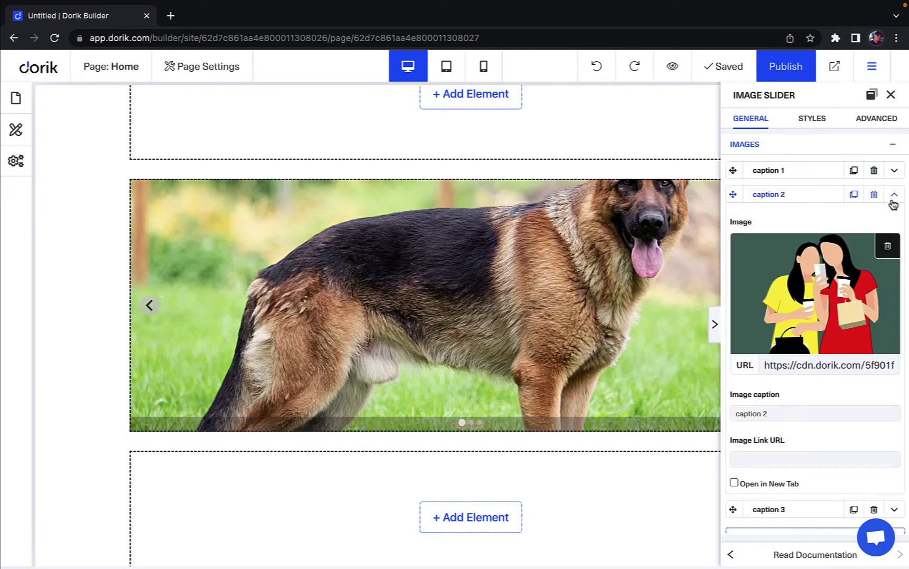
click(888, 248)
click(810, 297)
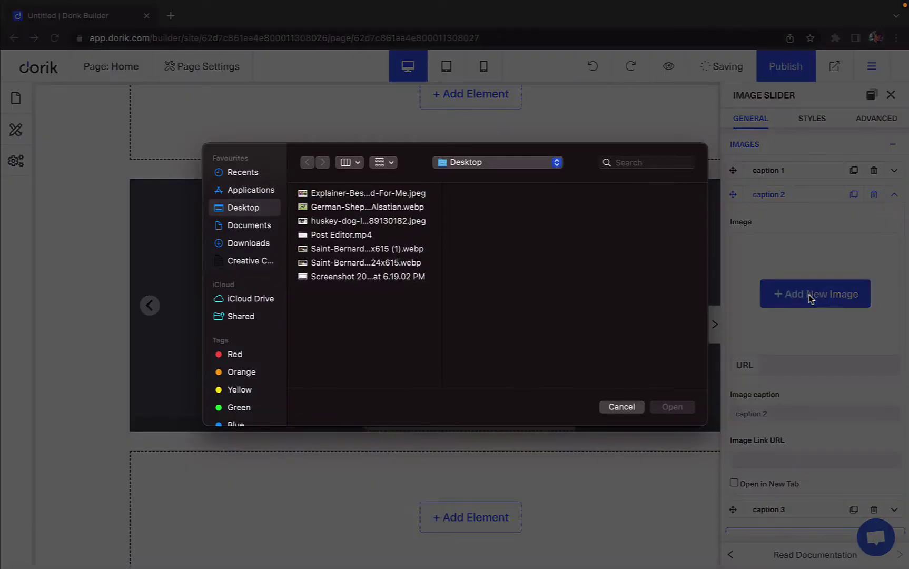
click(339, 253)
click(672, 407)
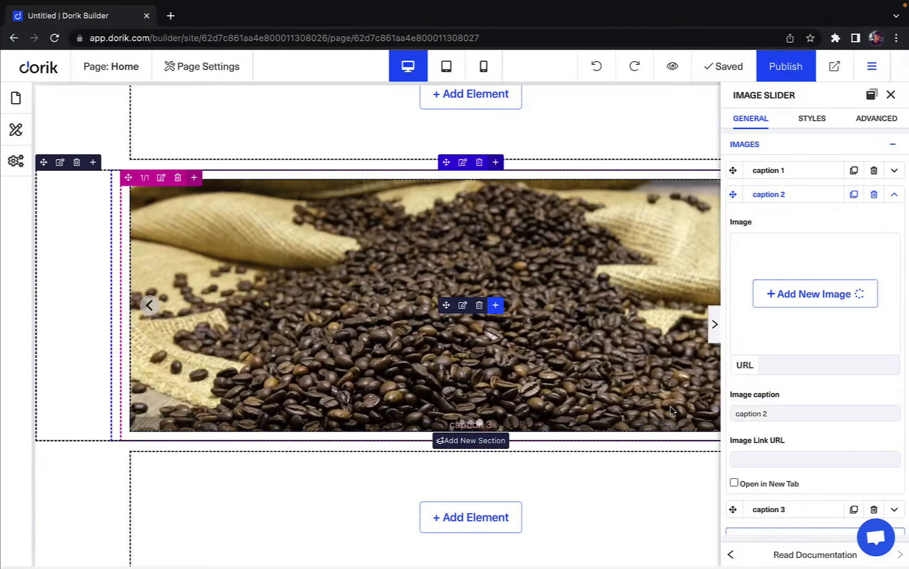
click(149, 307)
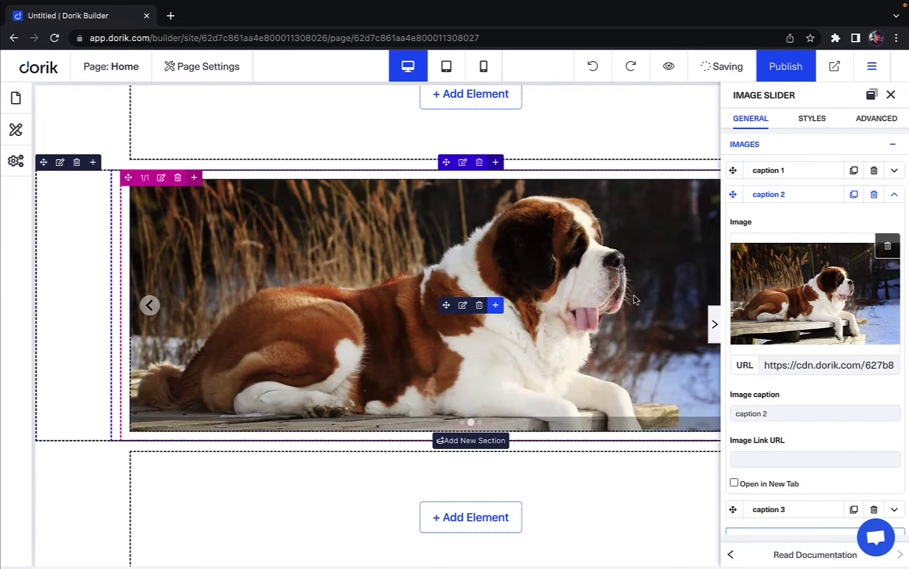
Open the settings of the caption 3 slide and remove its default image.
click(895, 203)
click(896, 220)
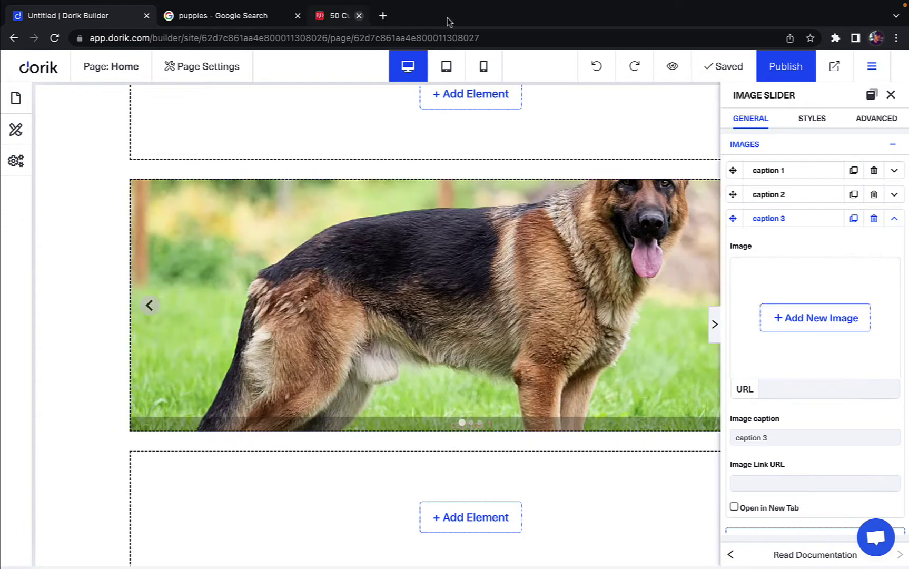
Switch to the Google image results for puppies and open the Reader's Digest article behind the four-puppy picture in a new tab.
click(224, 18)
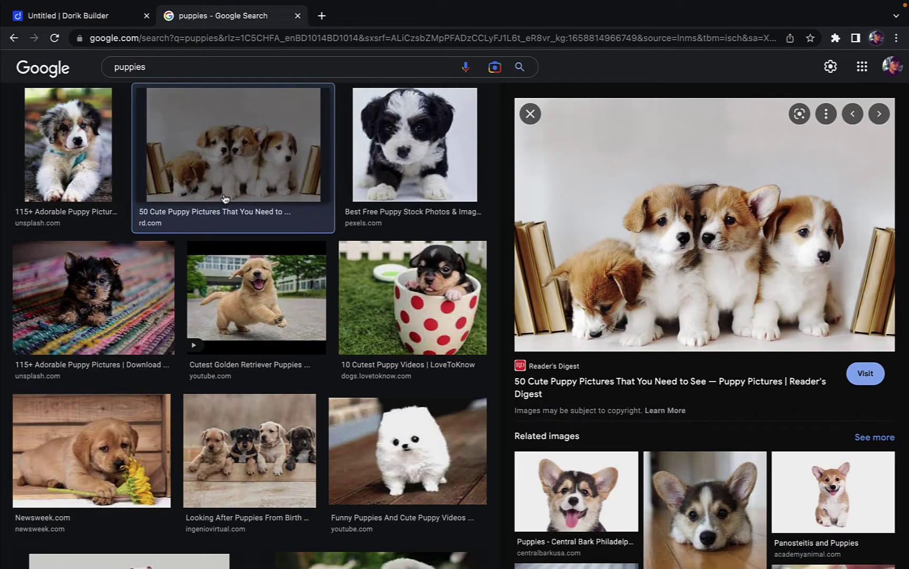
right_click(637, 257)
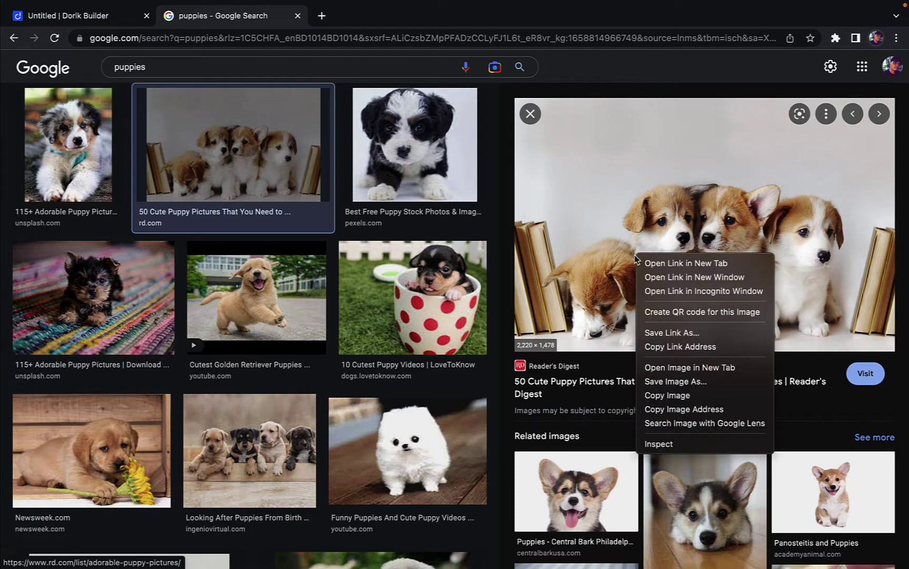
click(661, 266)
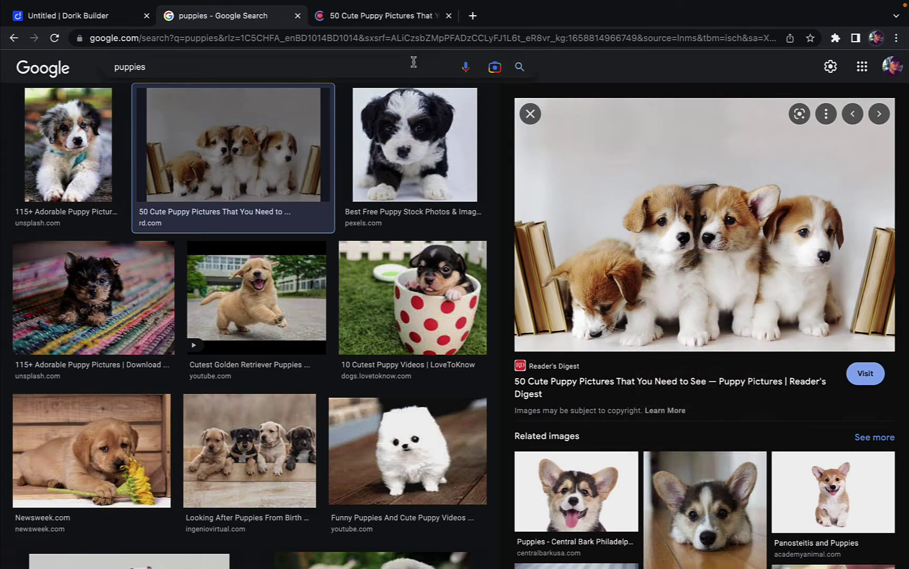
click(382, 18)
scroll(288, 290, down, 9)
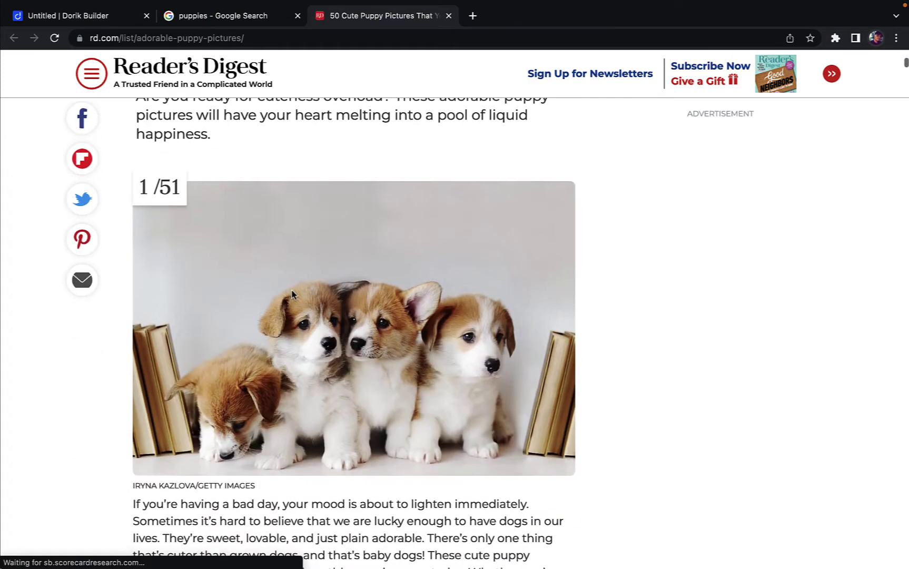
Open the article's first puppy picture by itself in a new tab and copy its image address.
right_click(364, 339)
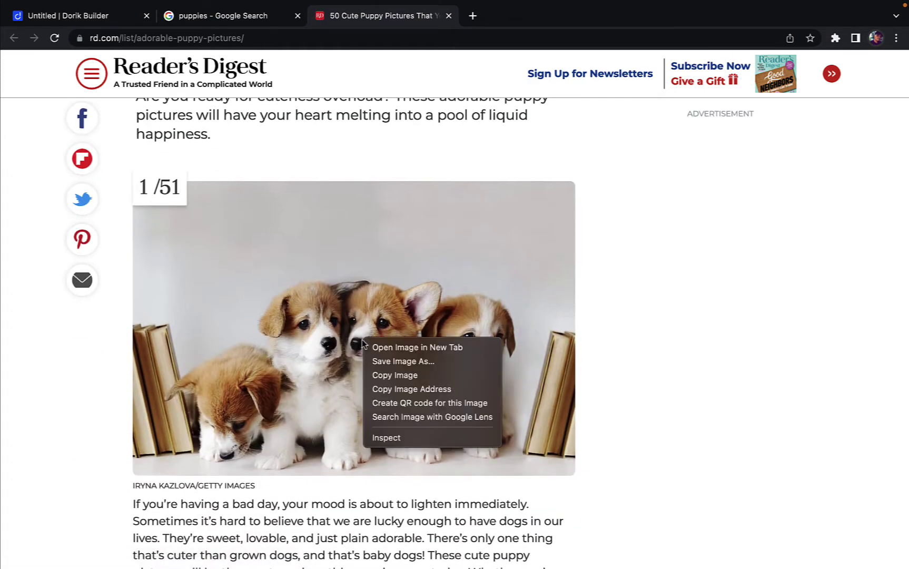
click(403, 350)
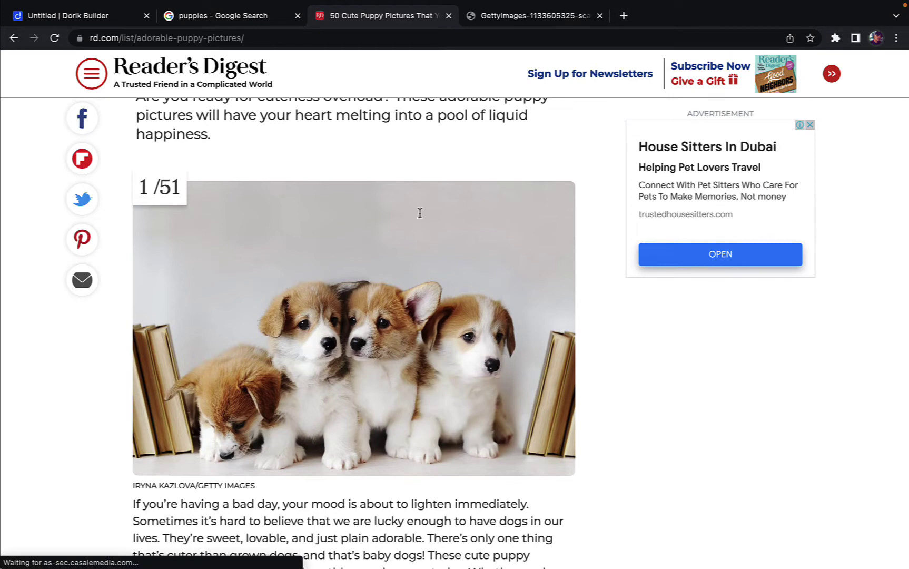
click(509, 15)
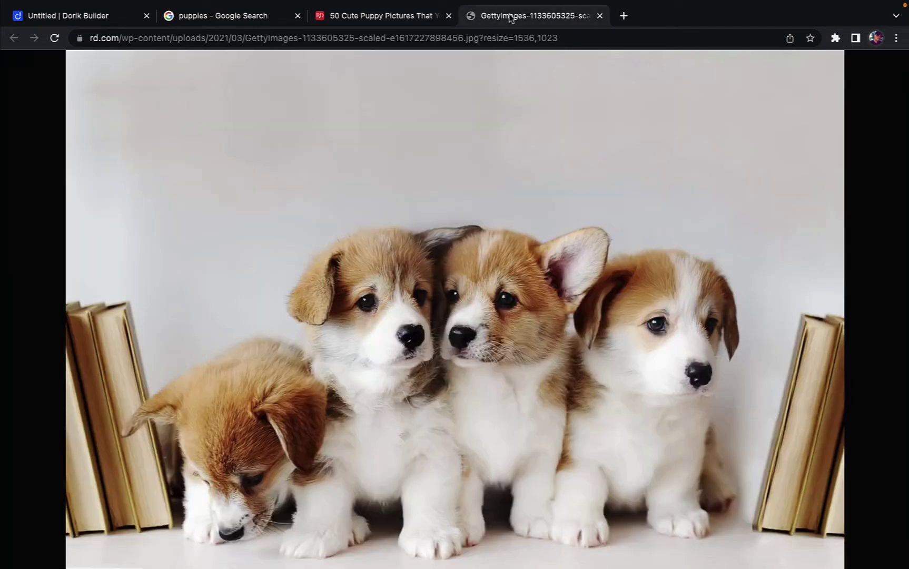
right_click(460, 260)
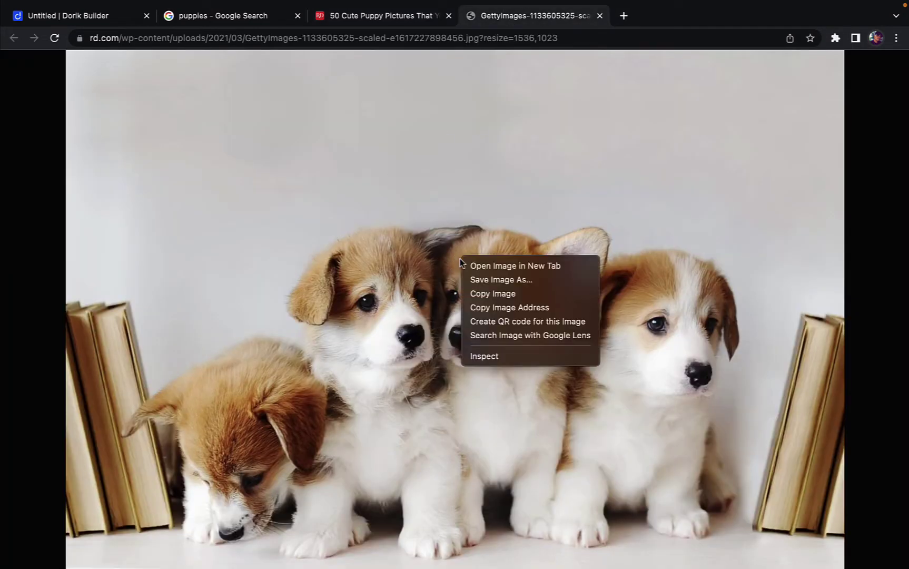
click(538, 309)
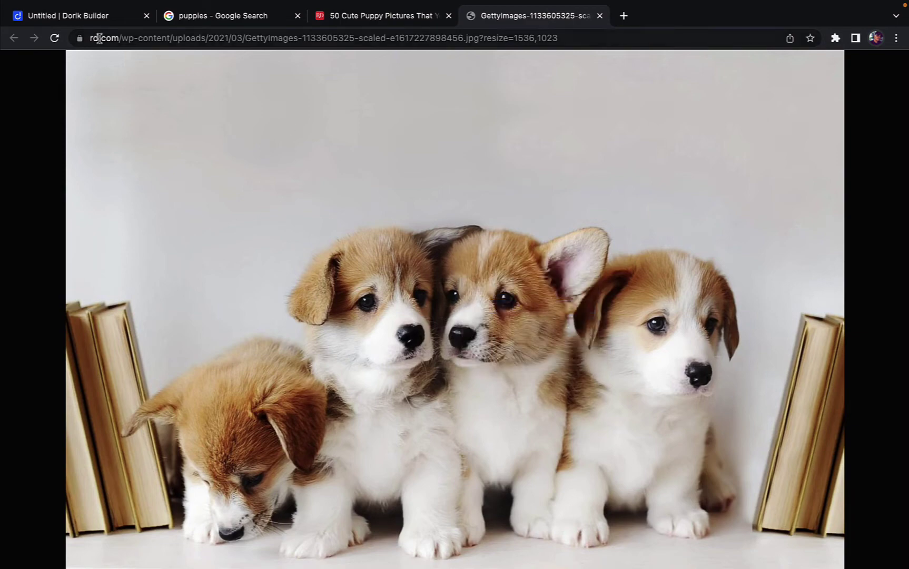
Return to the Dorik builder and paste the copied address as the image URL of the caption 3 slide.
click(92, 21)
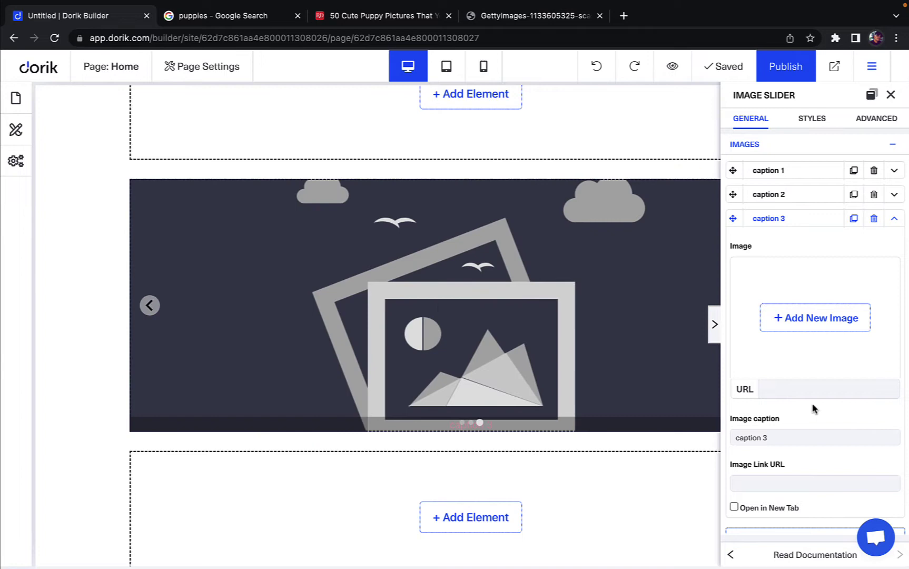
click(801, 390)
key(super+v)
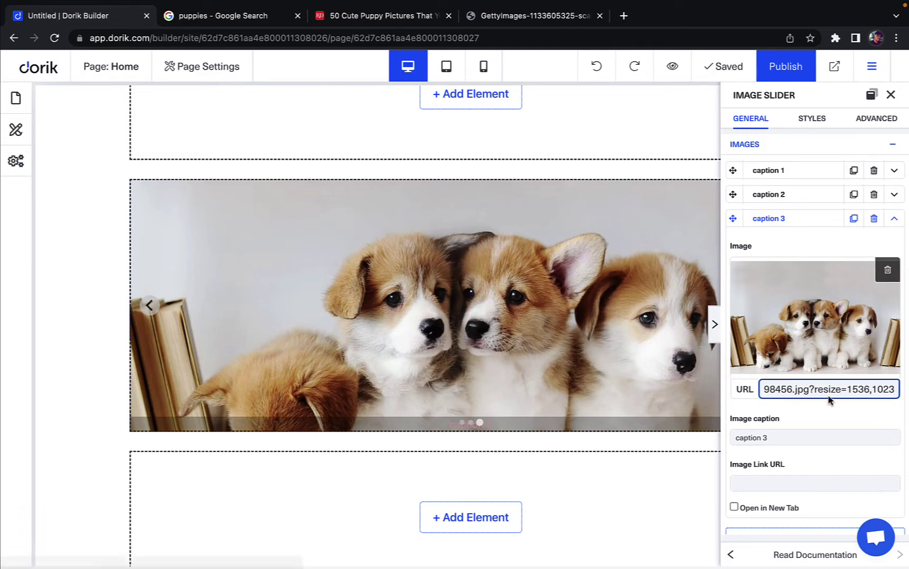
Change the third slide's image caption to "Puppies" and collapse the slide's settings.
scroll(774, 432, down, 1)
click(776, 386)
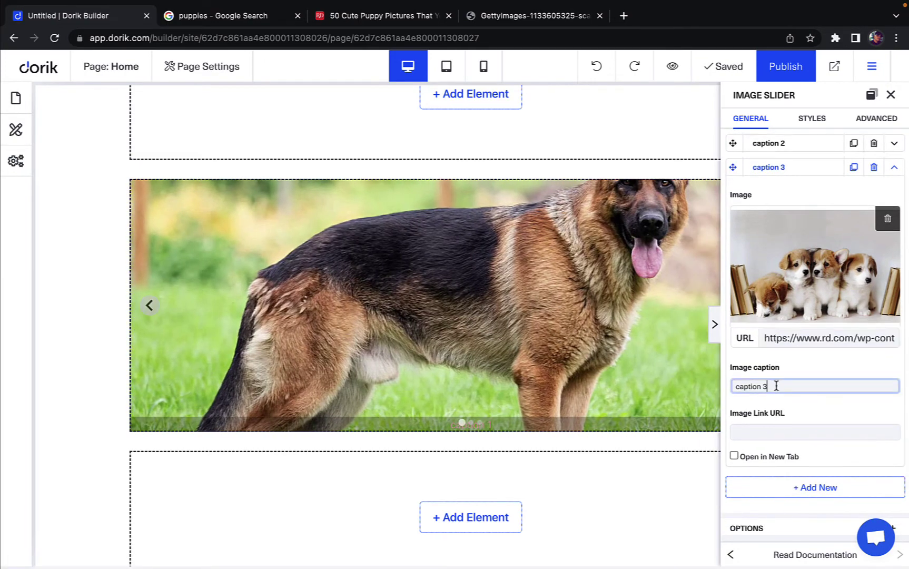
key(BackSpace)
key(BackSpace)
key(BackSpace)
key(BackSpace)
key(BackSpace)
click(779, 432)
click(764, 416)
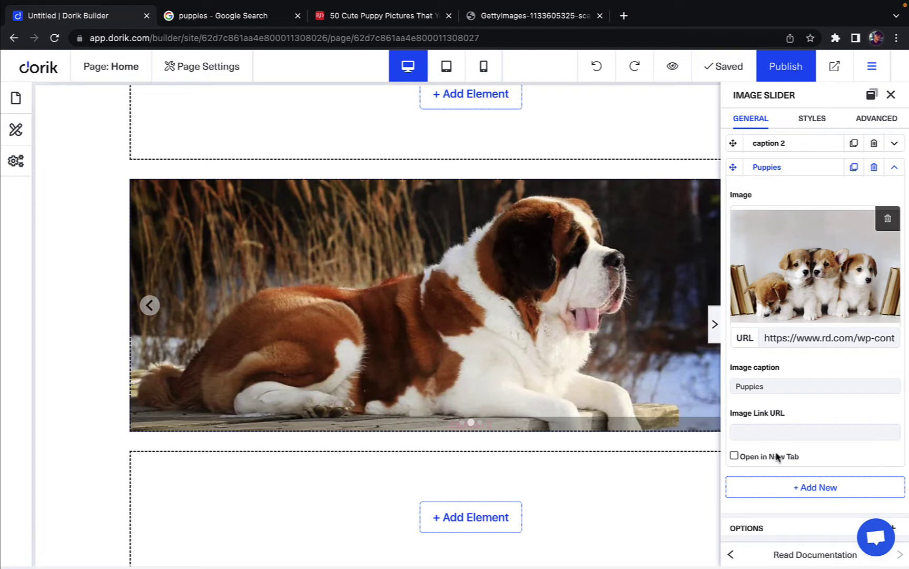
scroll(799, 330, up, 1)
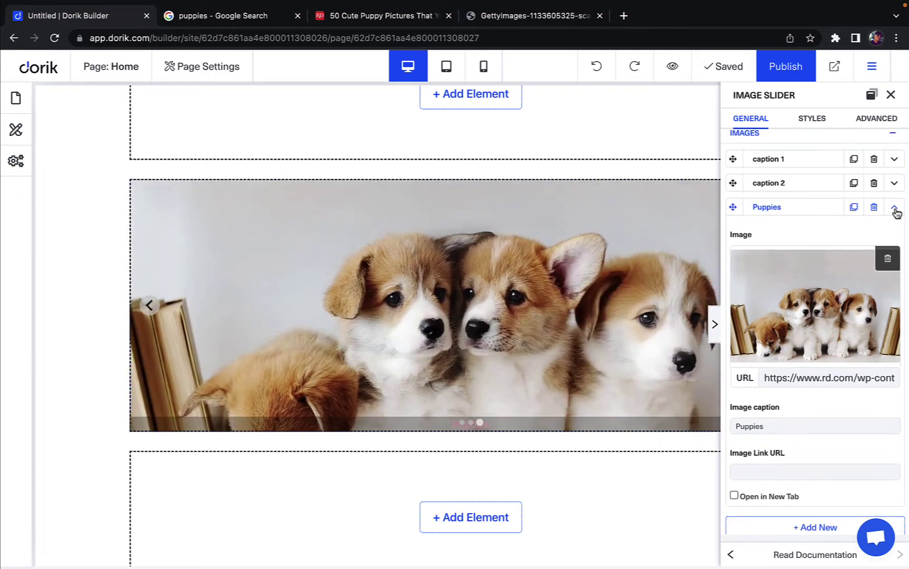
click(895, 209)
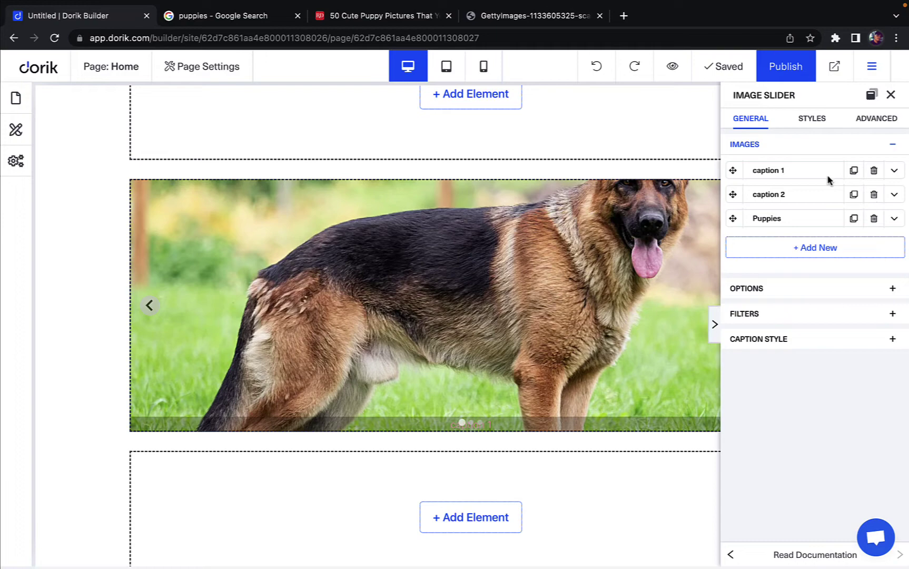
Collapse the slider's image list and set its desktop slider height to 652px in the options.
click(875, 149)
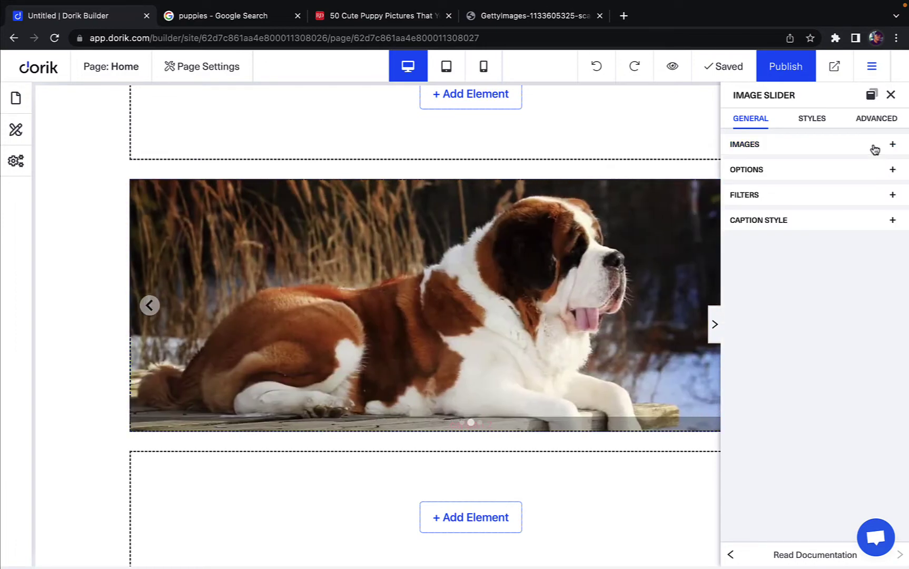
click(814, 174)
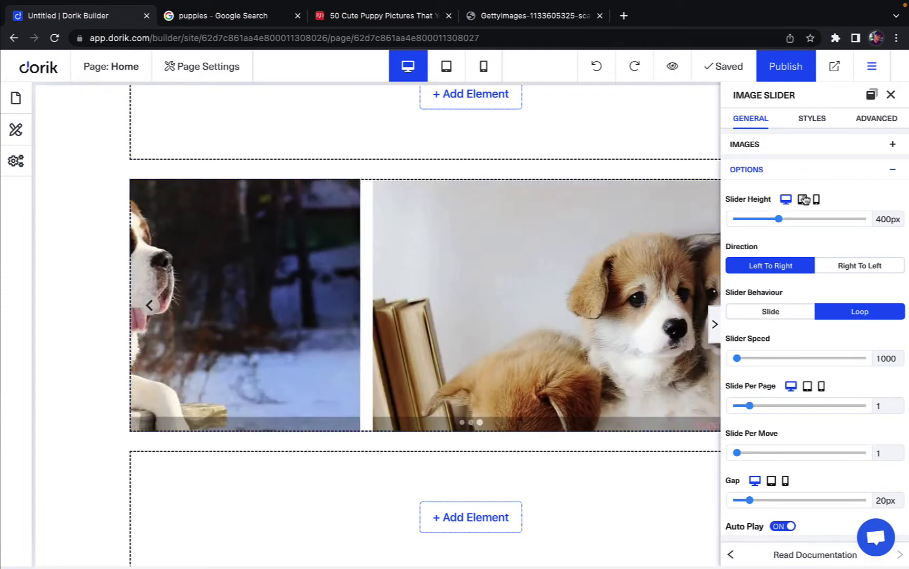
drag(780, 222, 814, 226)
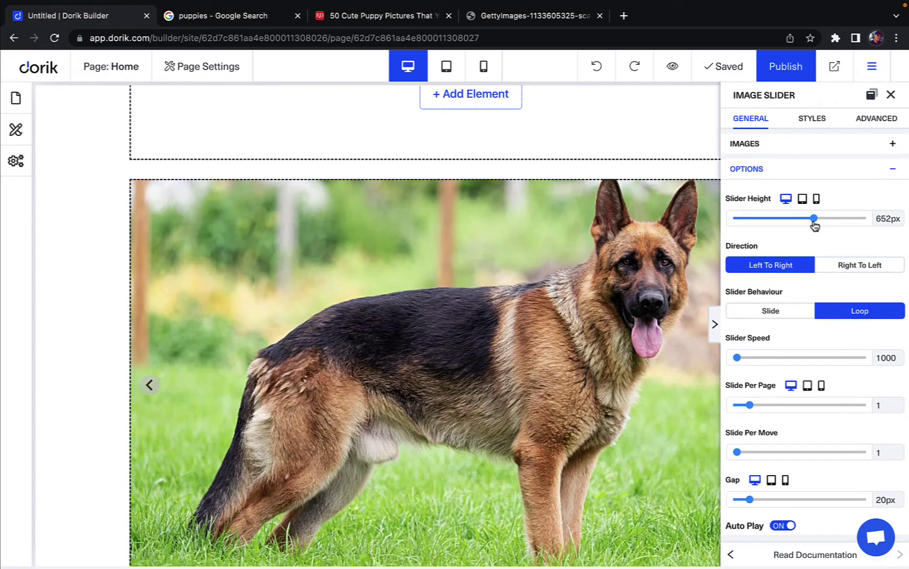
Try the Slide behaviour for the image slider and switch it back to Loop.
scroll(814, 224, down, 3)
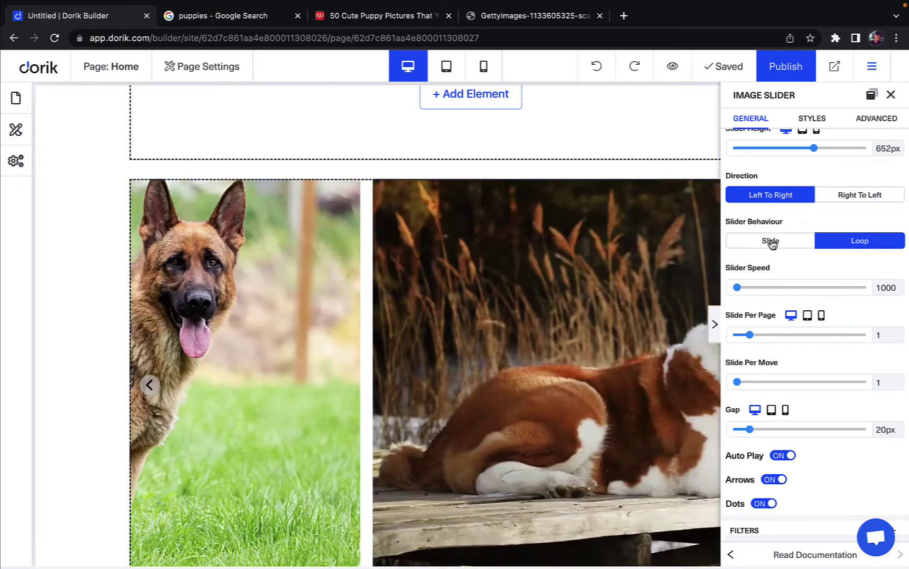
click(771, 242)
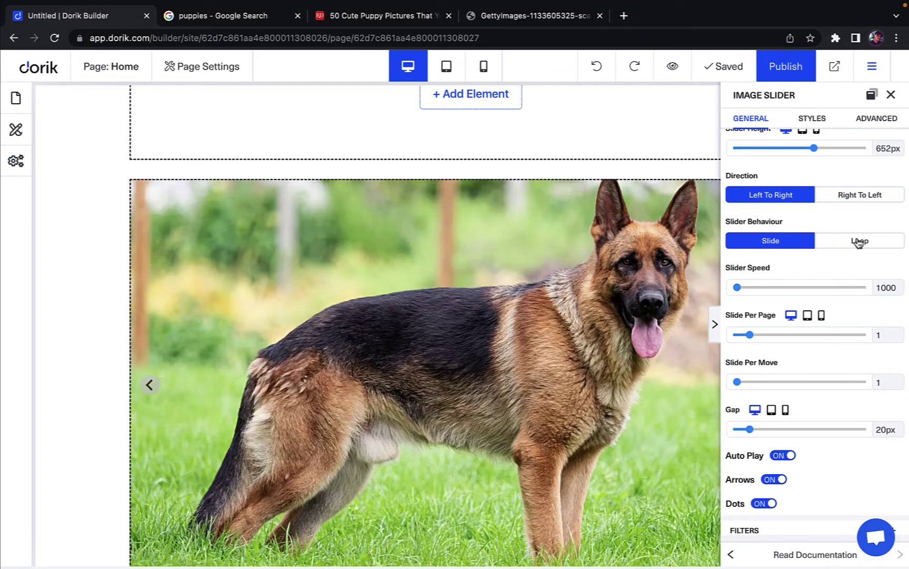
click(854, 242)
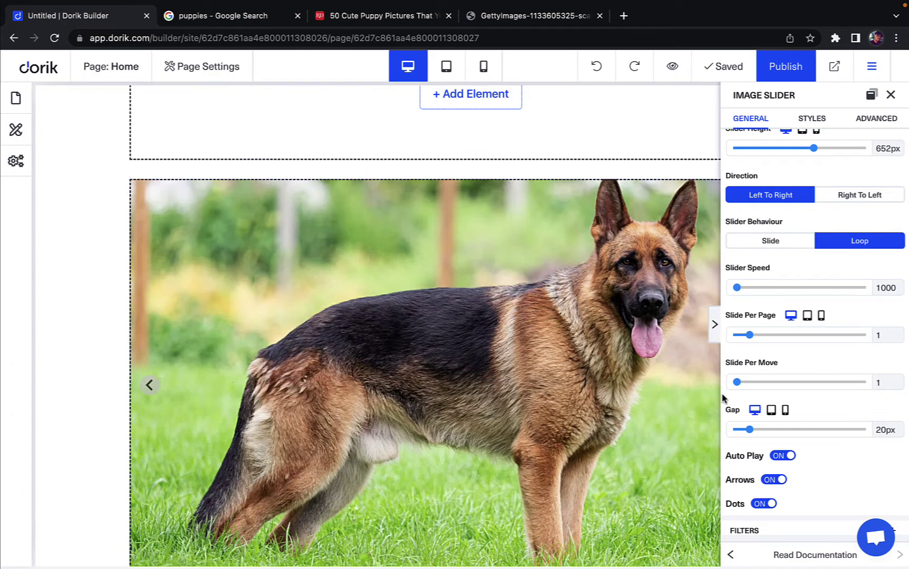
Set the image slider's speed to 114.
scroll(777, 300, down, 1)
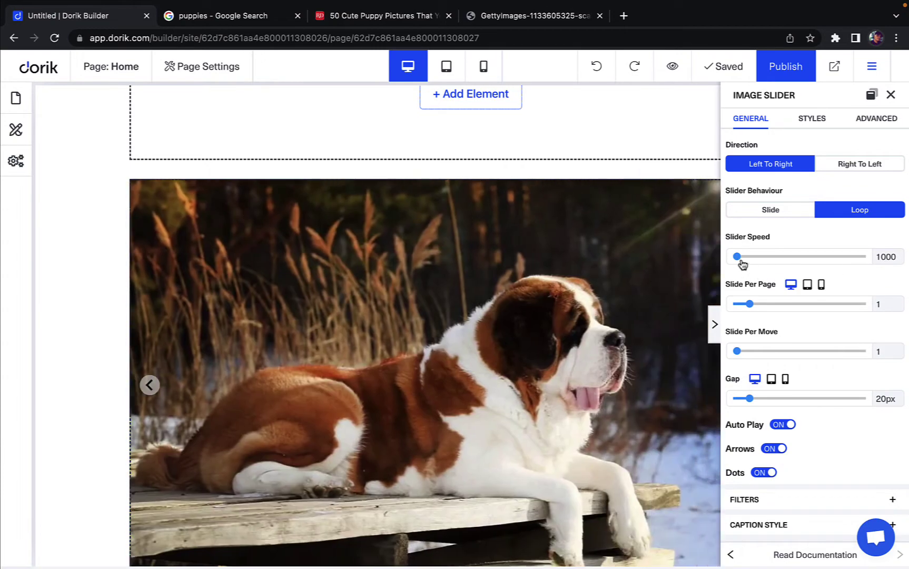
drag(739, 261, 752, 261)
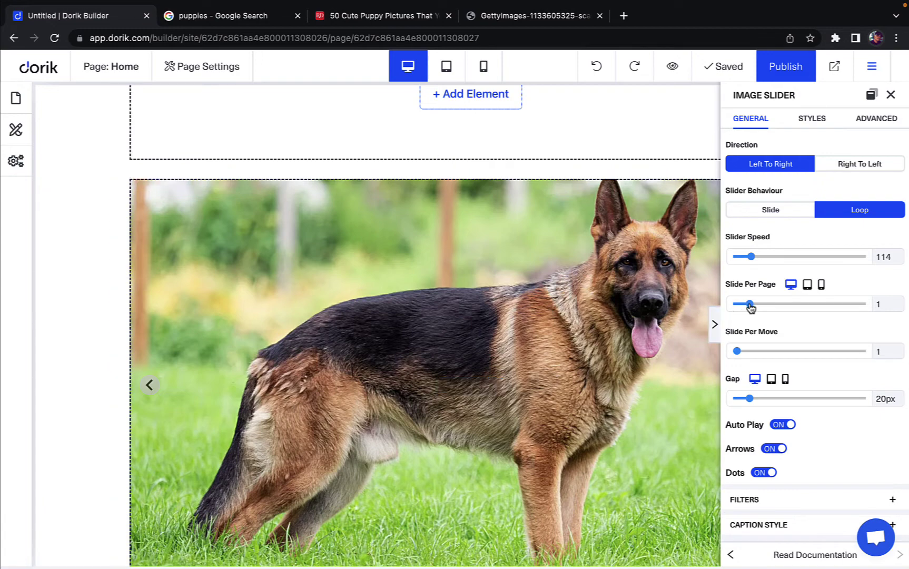
Try several desktop slides-per-page values, settle on 2, and set the gap between slides to 11px.
drag(751, 308, 775, 308)
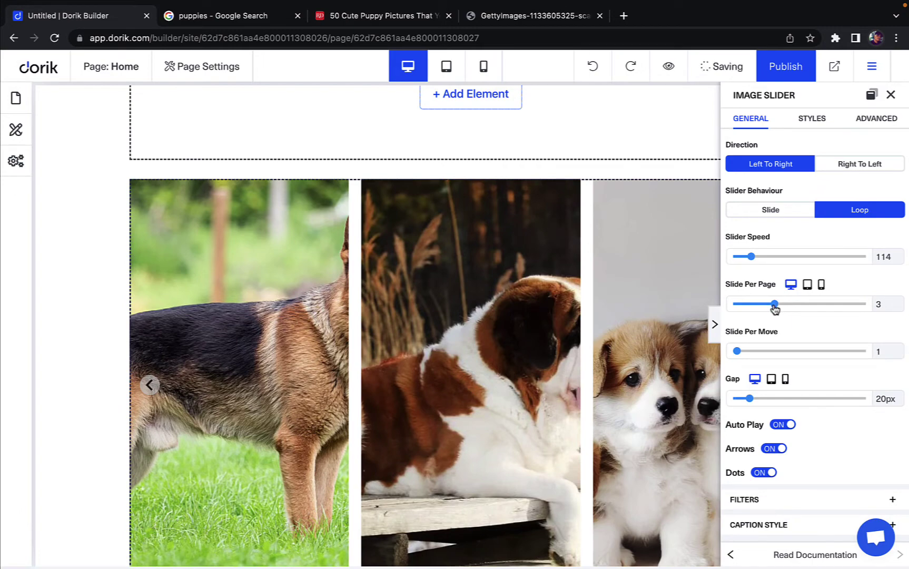
drag(775, 309, 818, 314)
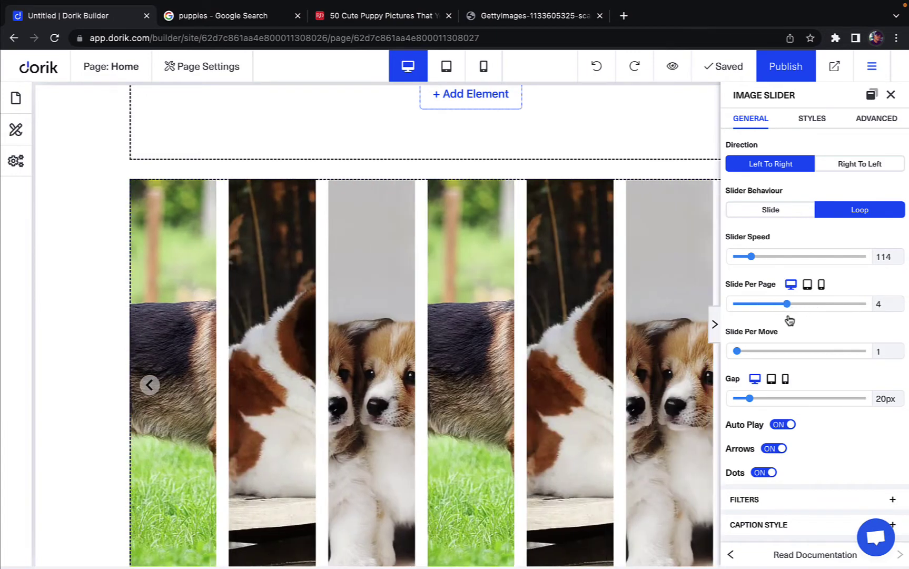
drag(789, 320, 762, 319)
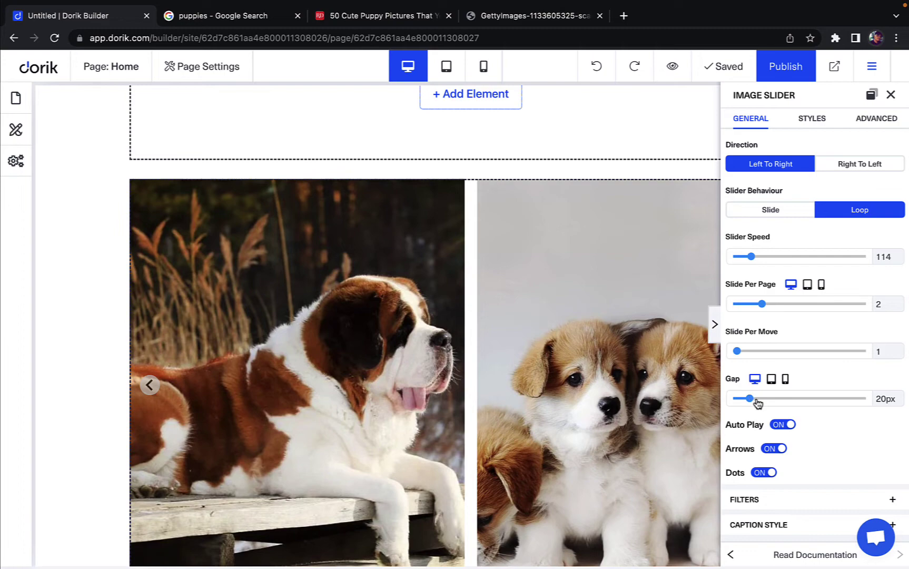
mouse_move(754, 403)
mouse_down()
mouse_move(778, 401)
mouse_move(746, 406)
mouse_up()
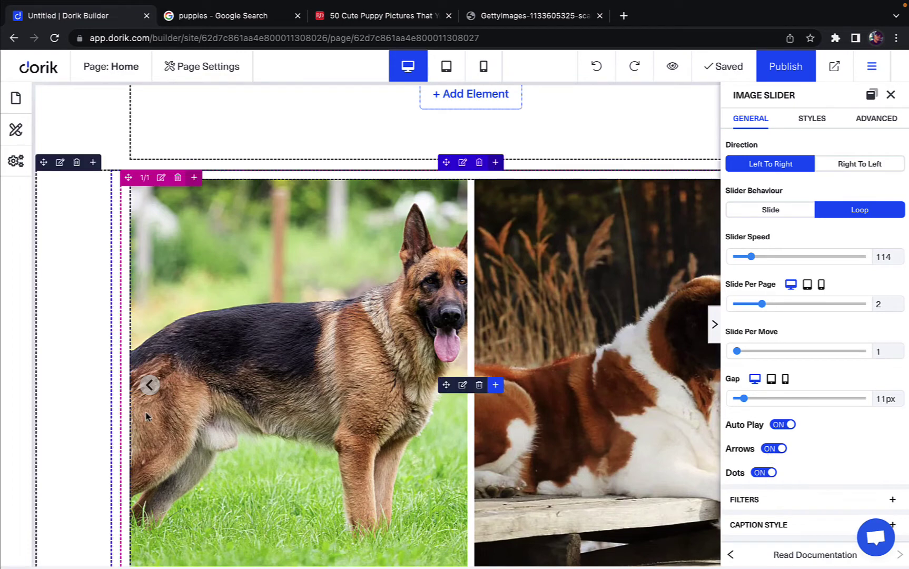
Try turning off the slider's arrows and dots, switching each one back on.
click(775, 448)
click(774, 448)
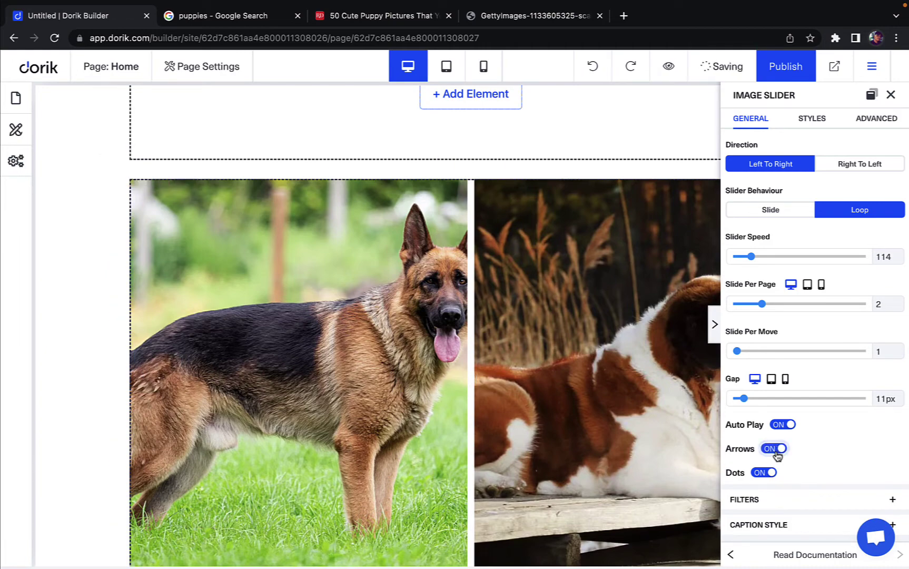
scroll(628, 378, down, 1)
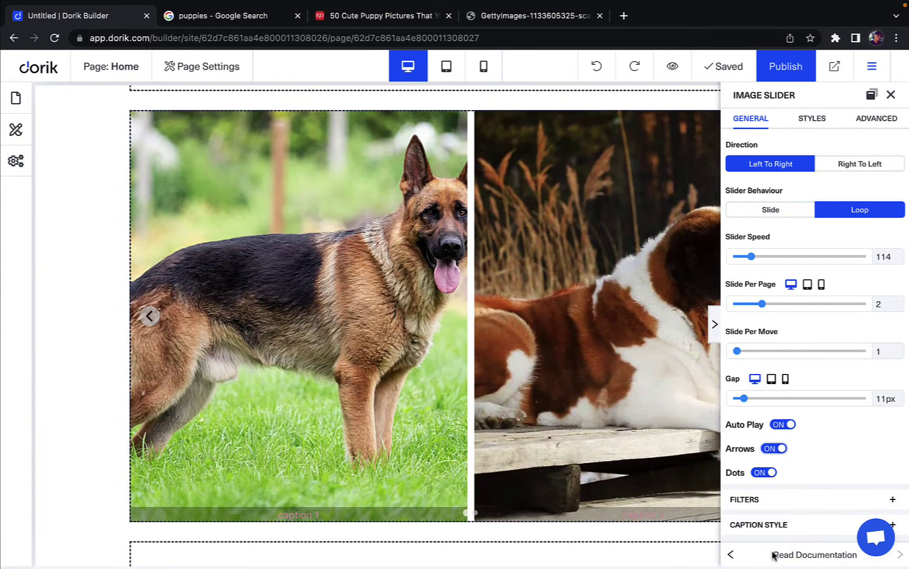
click(765, 472)
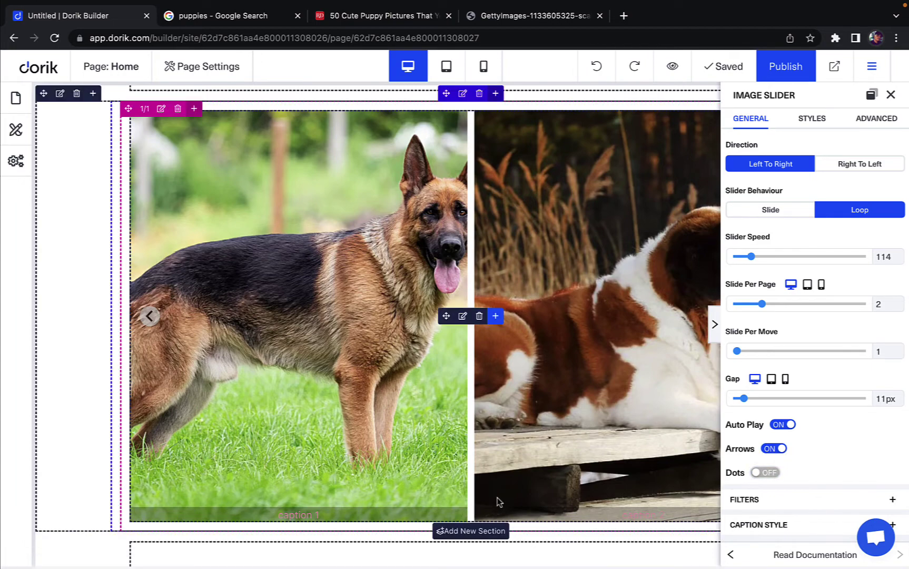
click(764, 473)
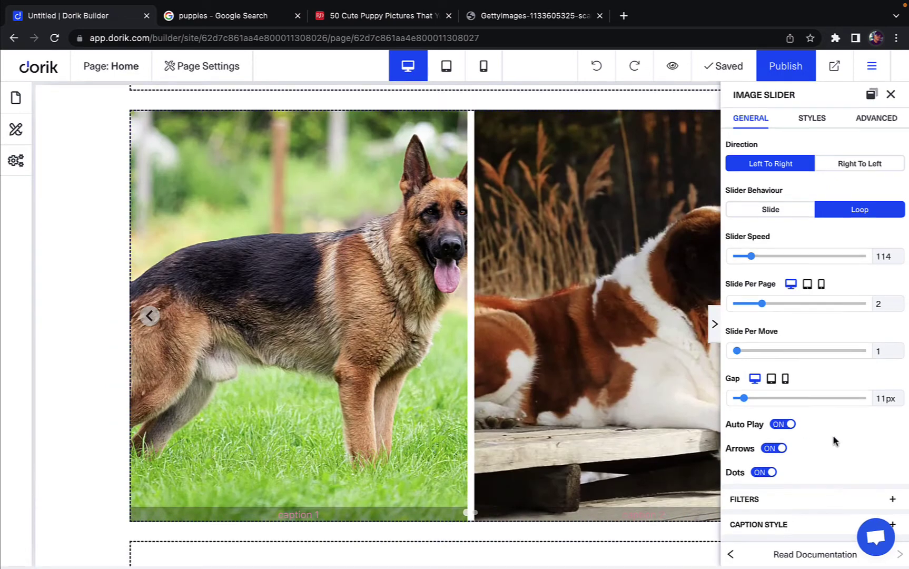
Try the slider's hue rotate, opacity and blur filters, leave them at 0deg, 100% and 0px, and collapse the filter settings.
scroll(822, 315, up, 3)
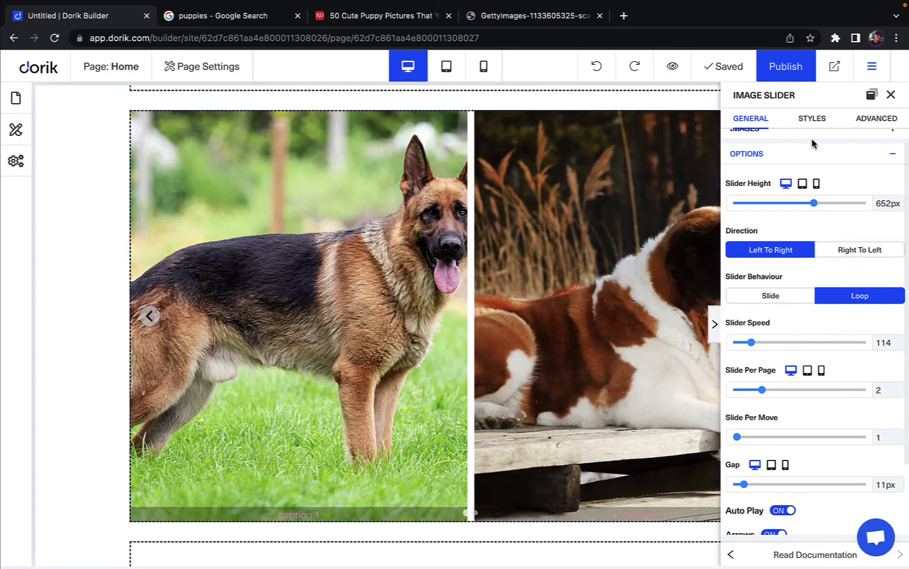
click(814, 157)
click(819, 196)
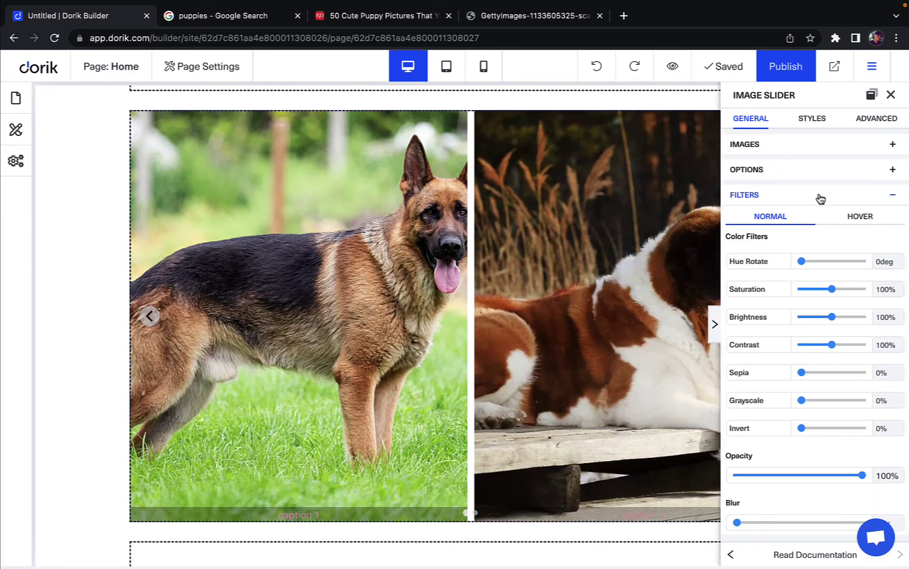
mouse_move(805, 264)
mouse_down()
mouse_move(816, 263)
mouse_move(801, 267)
mouse_up()
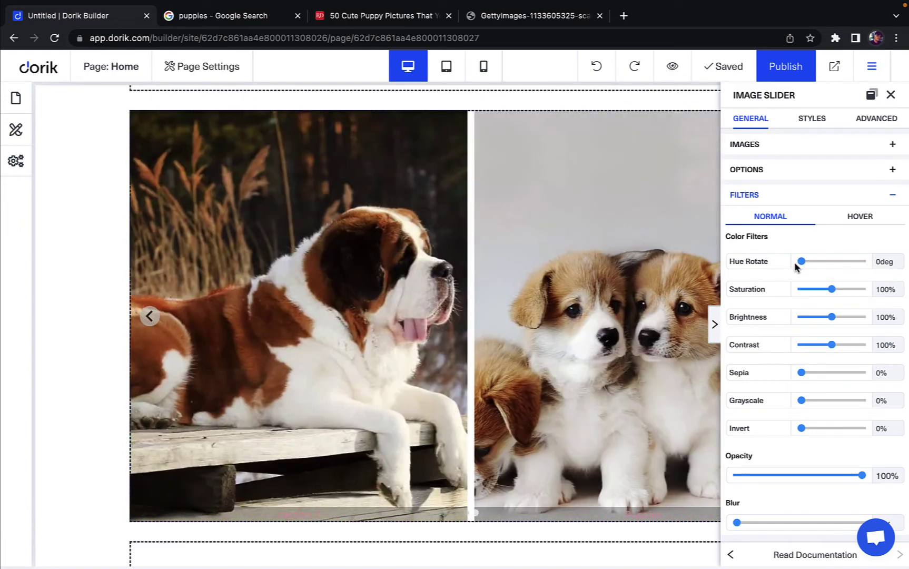
scroll(740, 472, down, 1)
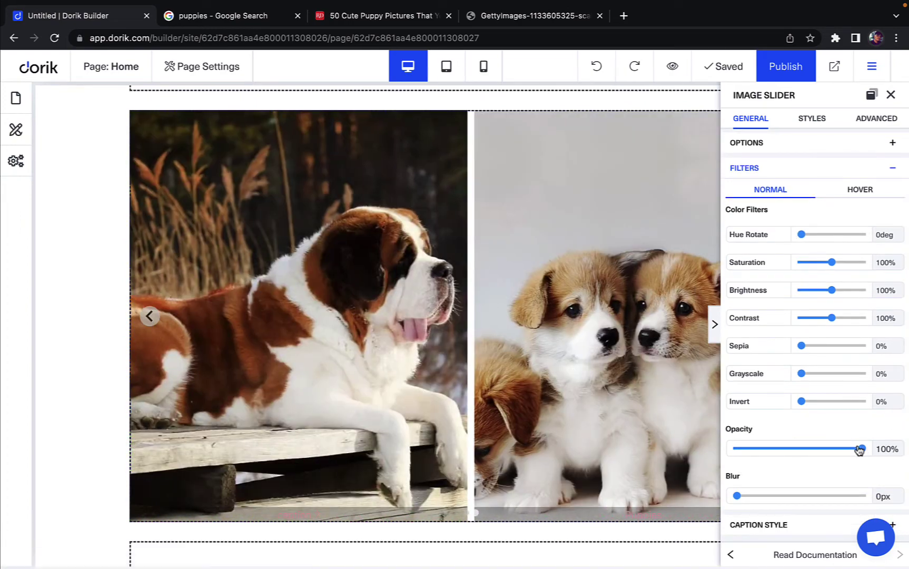
mouse_move(860, 450)
mouse_down()
mouse_move(847, 449)
mouse_move(864, 449)
mouse_up()
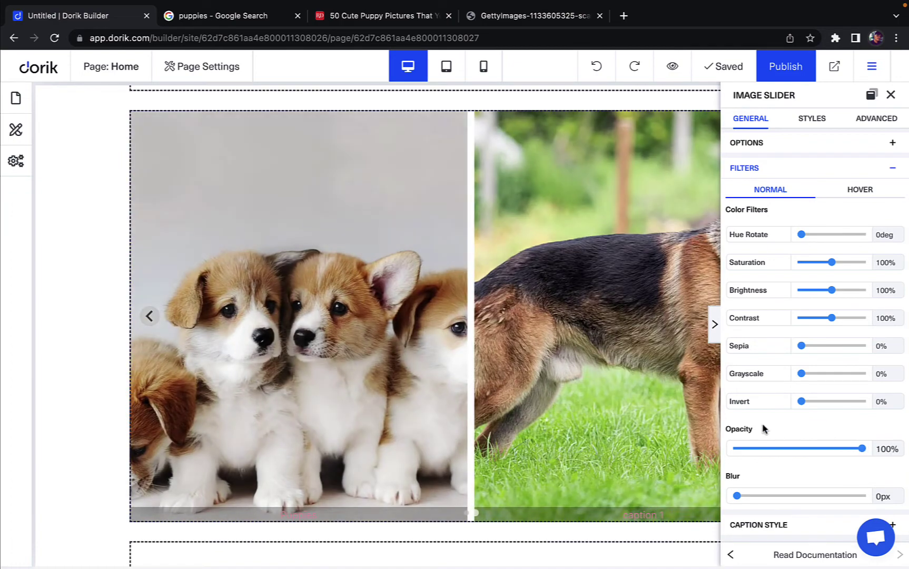
mouse_move(738, 497)
mouse_down()
mouse_move(755, 496)
mouse_move(737, 496)
mouse_up()
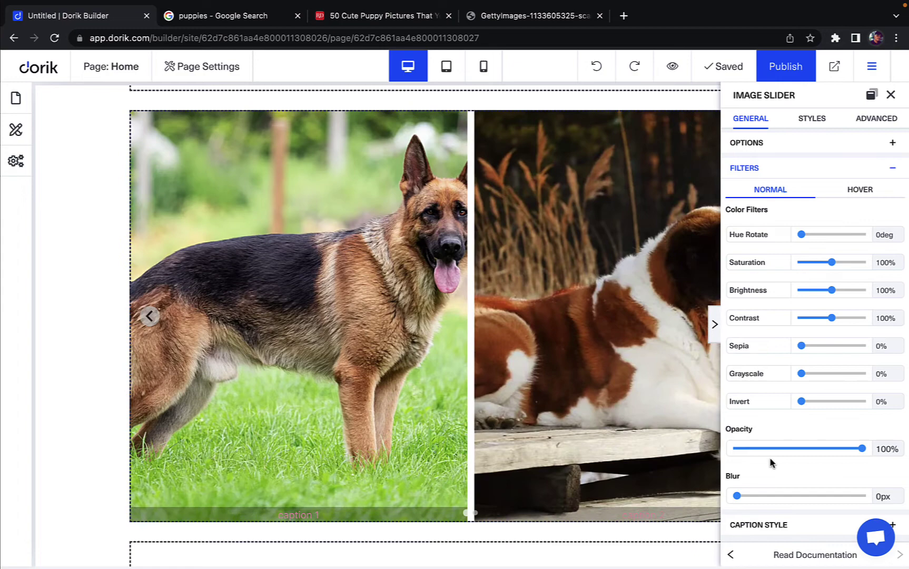
scroll(771, 462, up, 1)
click(811, 201)
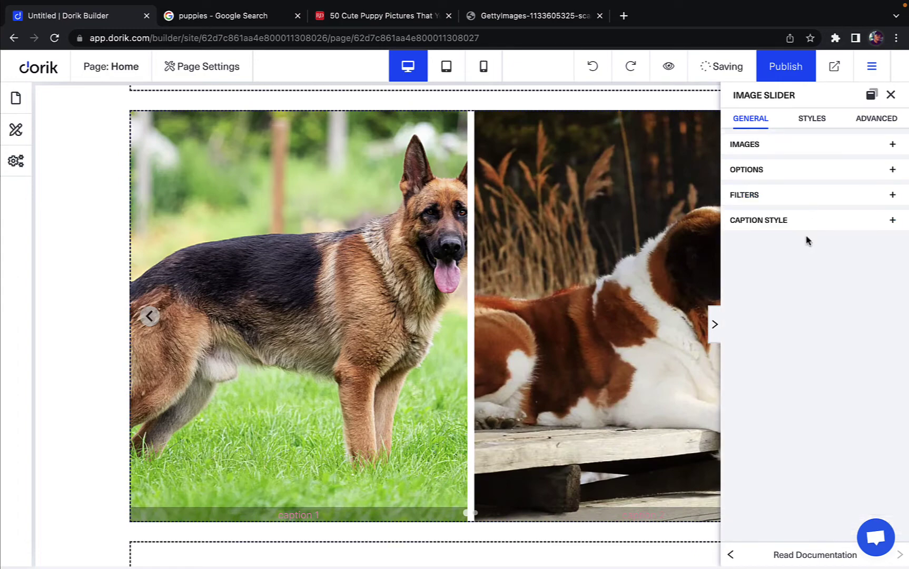
Open the slider's caption style settings, try turning the captions off and back on, and keep Hide On set to None.
click(796, 226)
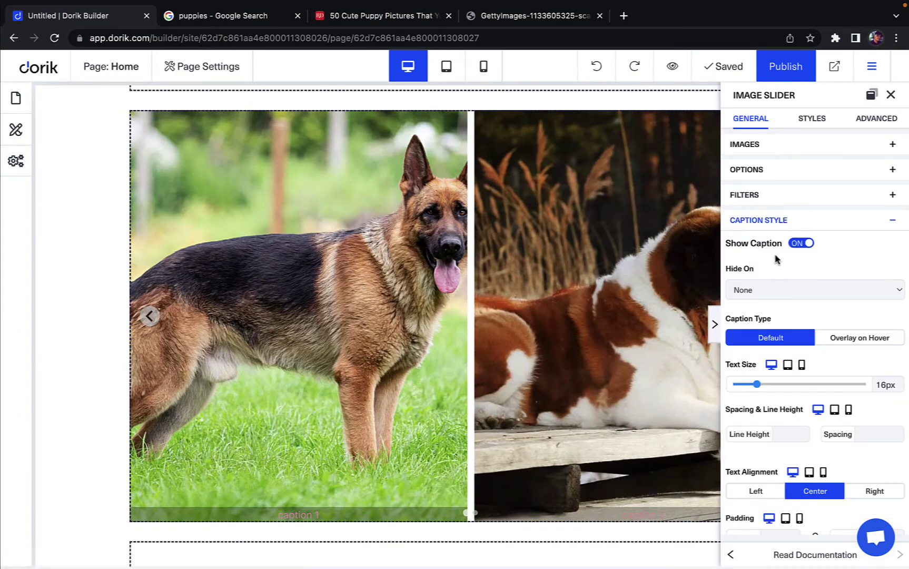
click(803, 244)
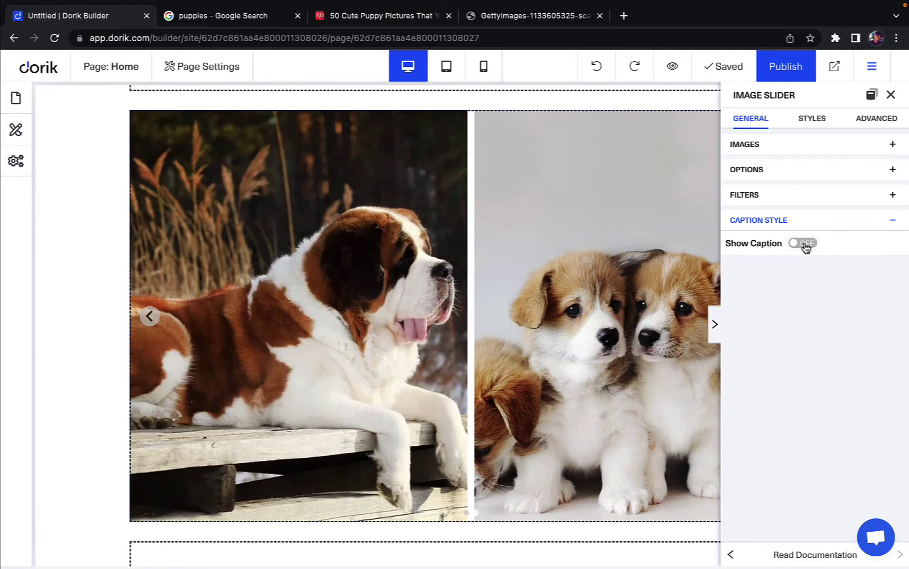
click(804, 244)
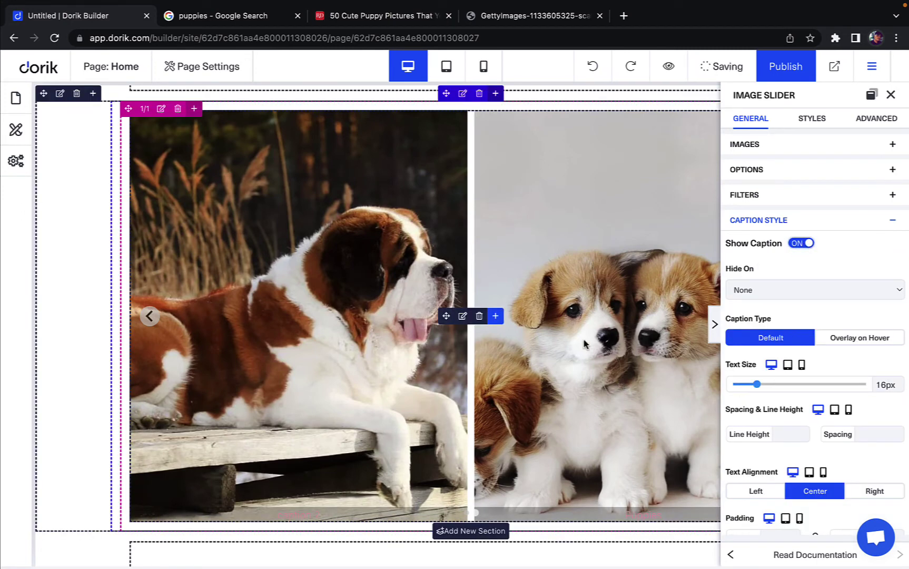
click(776, 298)
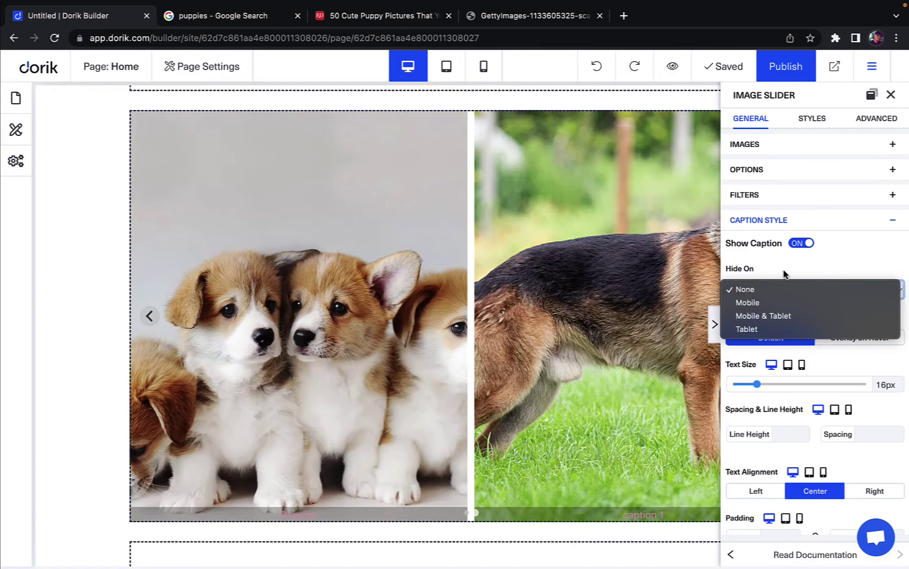
click(785, 289)
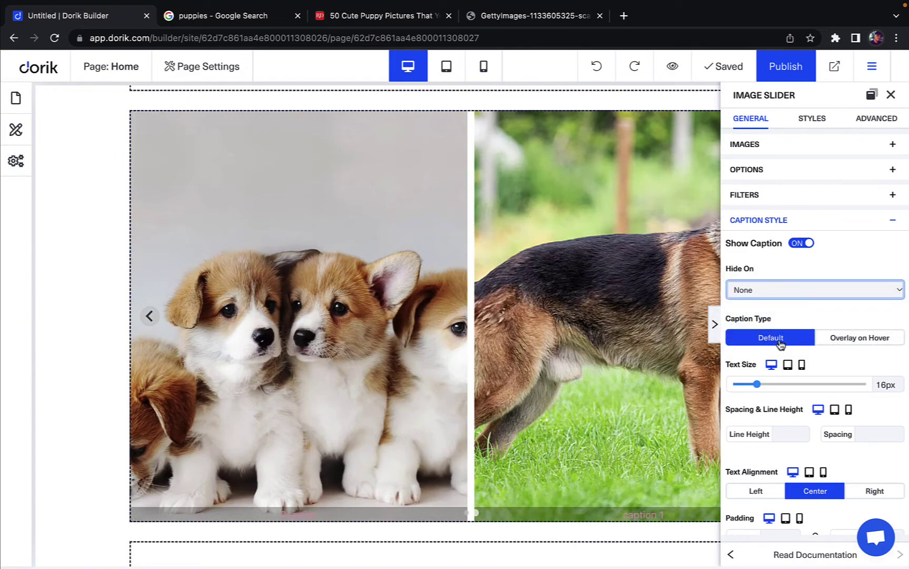
Set the caption text size to 21px and try left and right text alignment before returning to Center.
scroll(781, 345, down, 3)
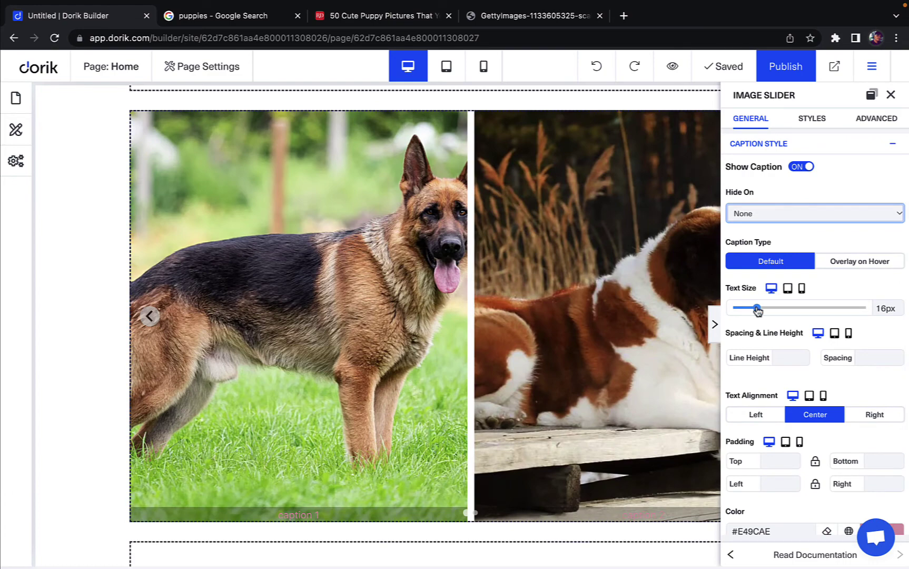
mouse_move(757, 310)
mouse_down()
mouse_move(775, 310)
mouse_move(763, 310)
mouse_up()
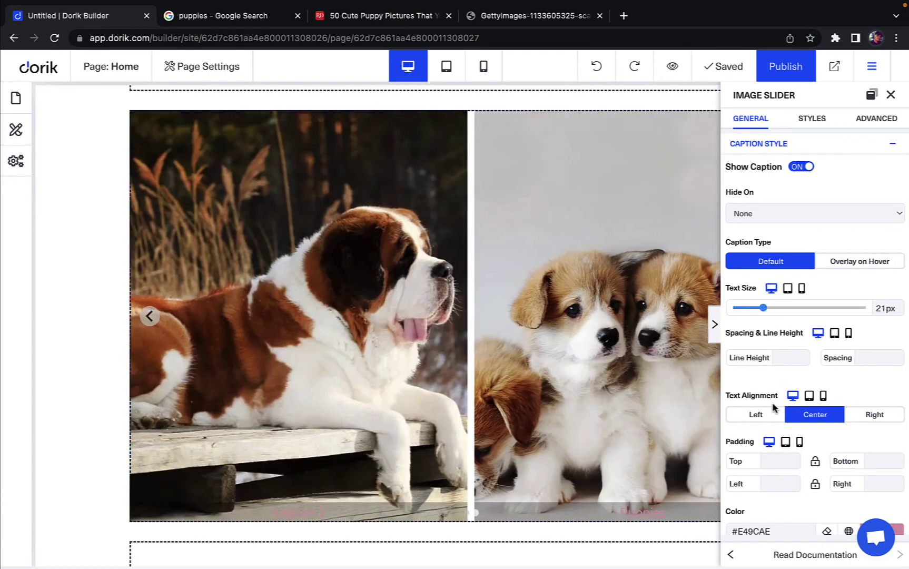
scroll(774, 407, down, 3)
click(756, 340)
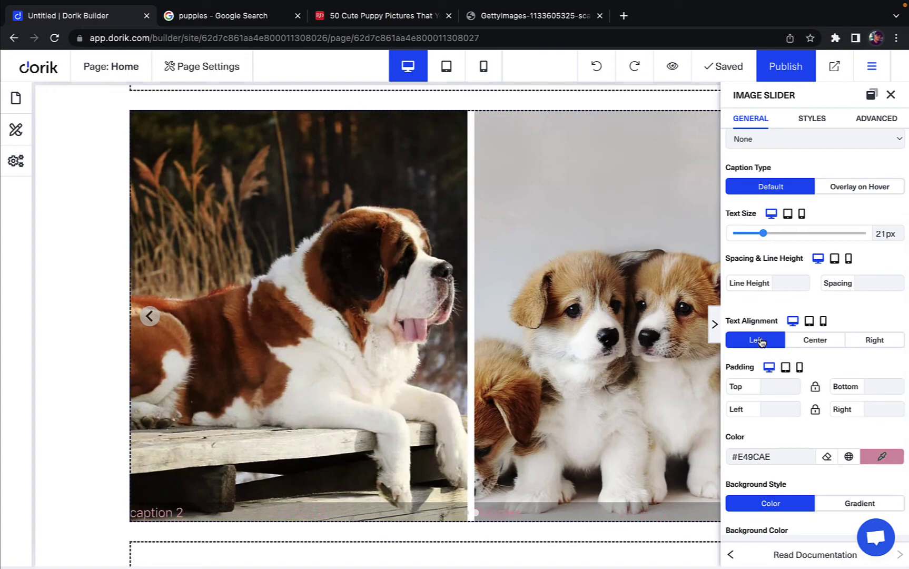
click(886, 343)
click(804, 342)
Change the caption text color to #FFFCFC and set the caption's background style to Gradient.
scroll(801, 342, down, 1)
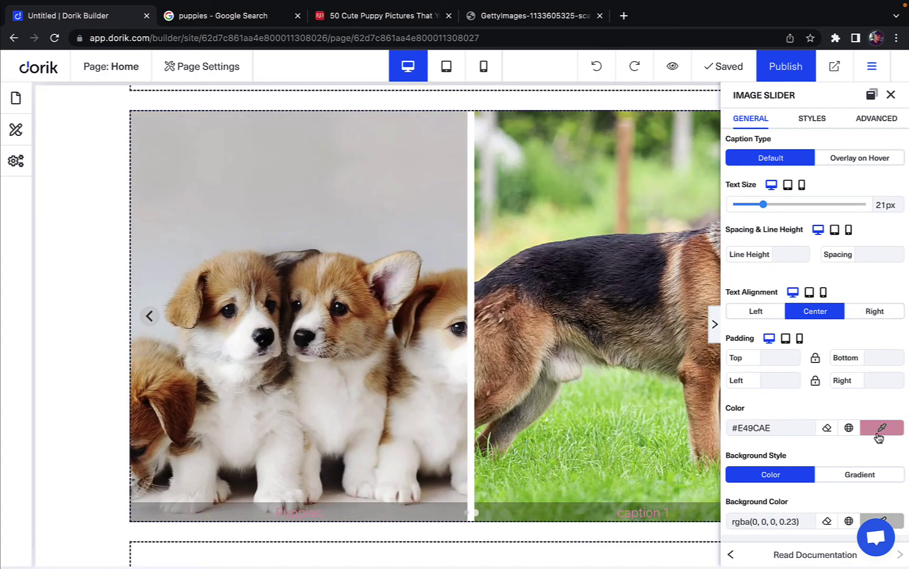
click(881, 428)
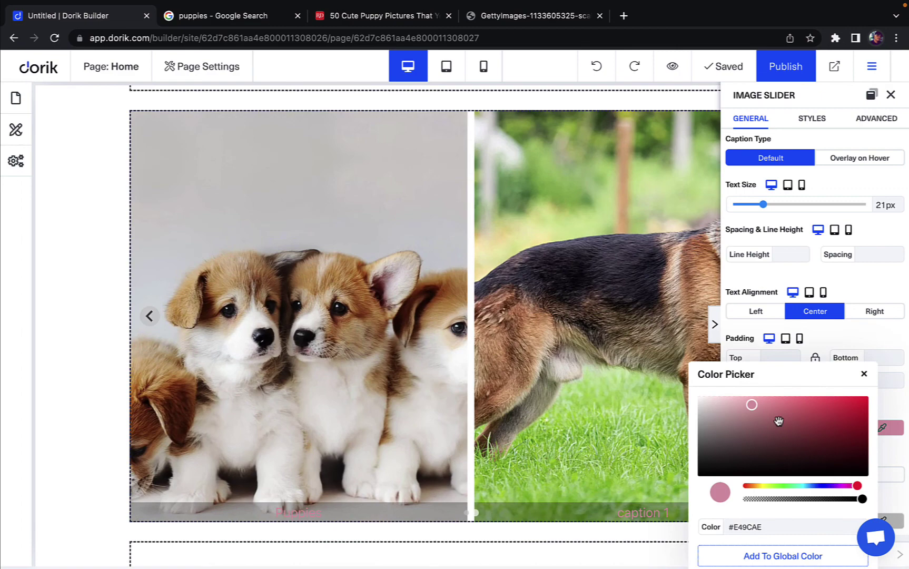
drag(751, 406, 699, 384)
click(864, 374)
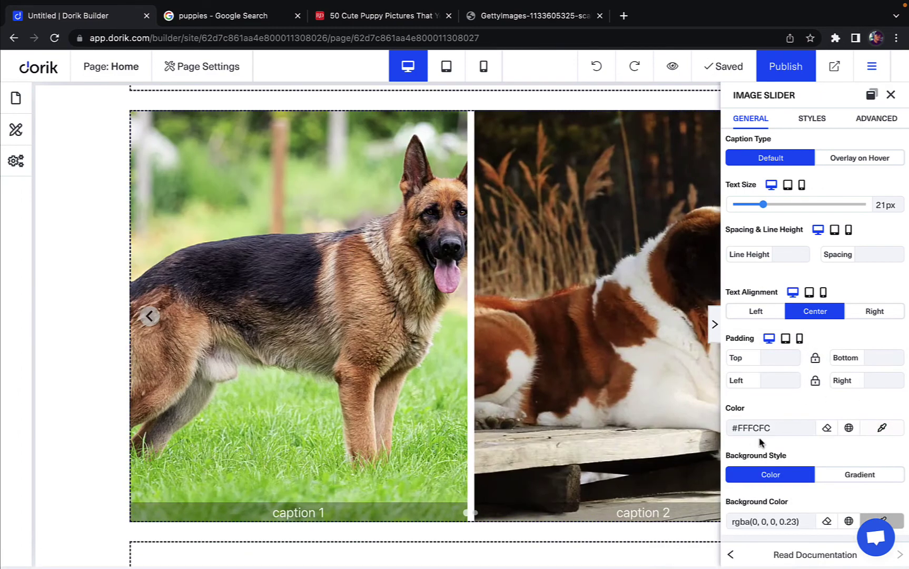
click(842, 481)
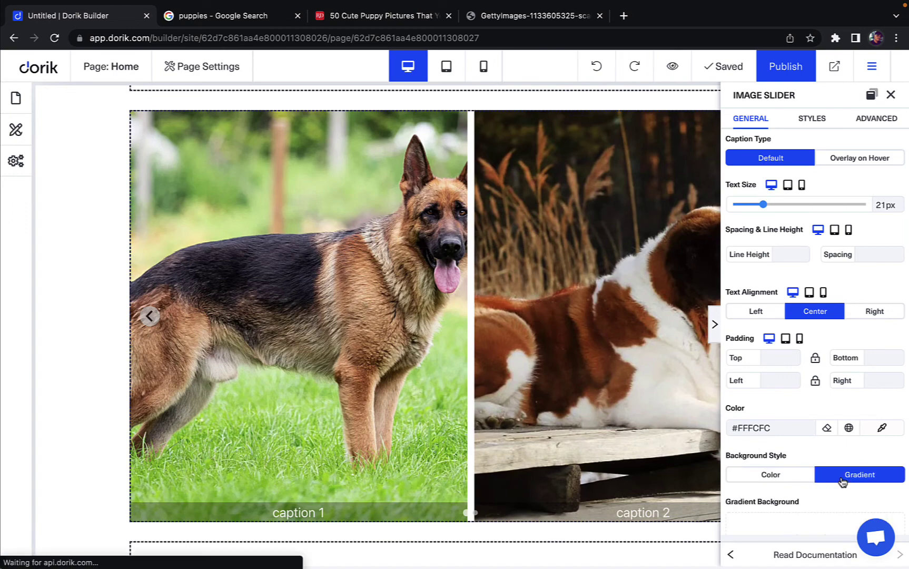
Try the Color background style for the slider captions and return to Gradient.
scroll(780, 453, down, 1)
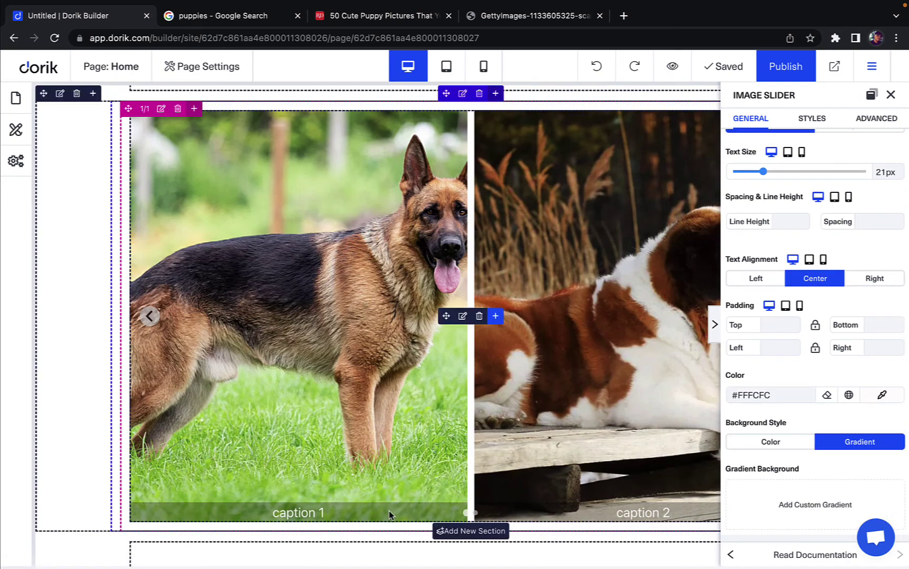
click(765, 445)
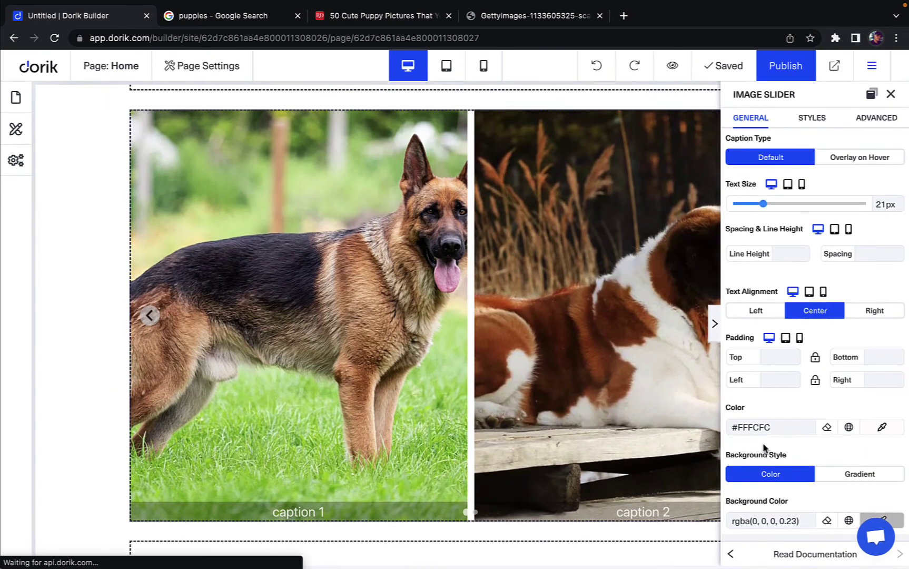
click(832, 476)
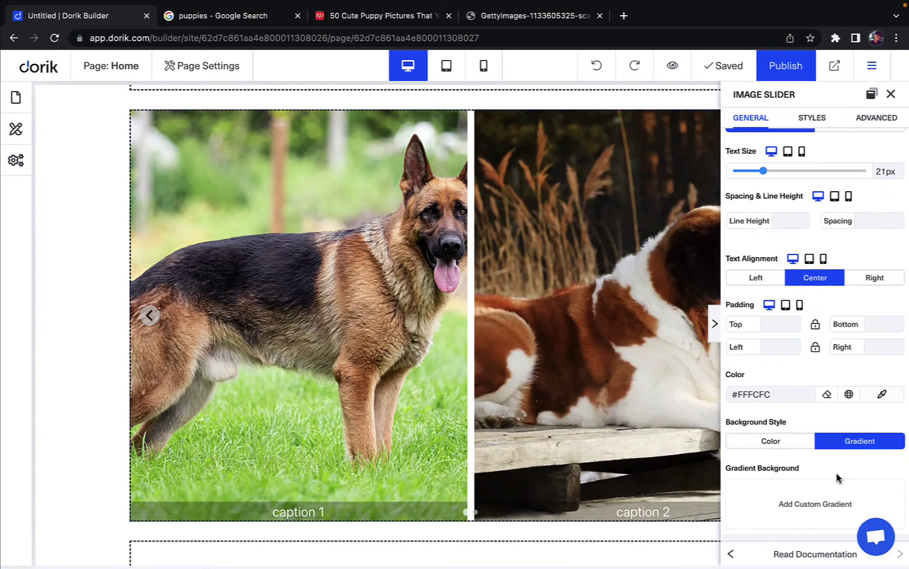
Add a custom linear gradient from #FC466B to #3F5EFB as the caption background and collapse the caption style settings.
click(822, 506)
scroll(786, 439, down, 5)
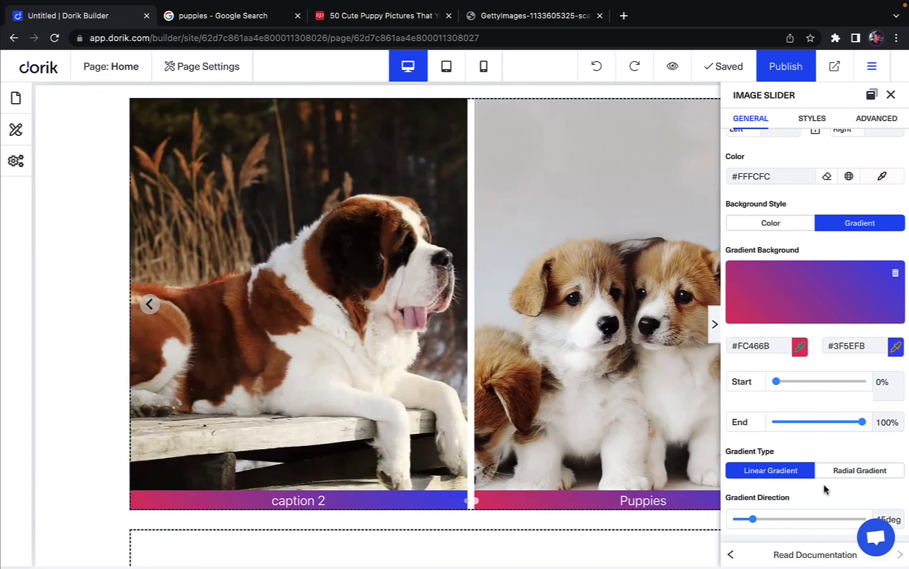
scroll(825, 488, up, 6)
scroll(810, 295, up, 2)
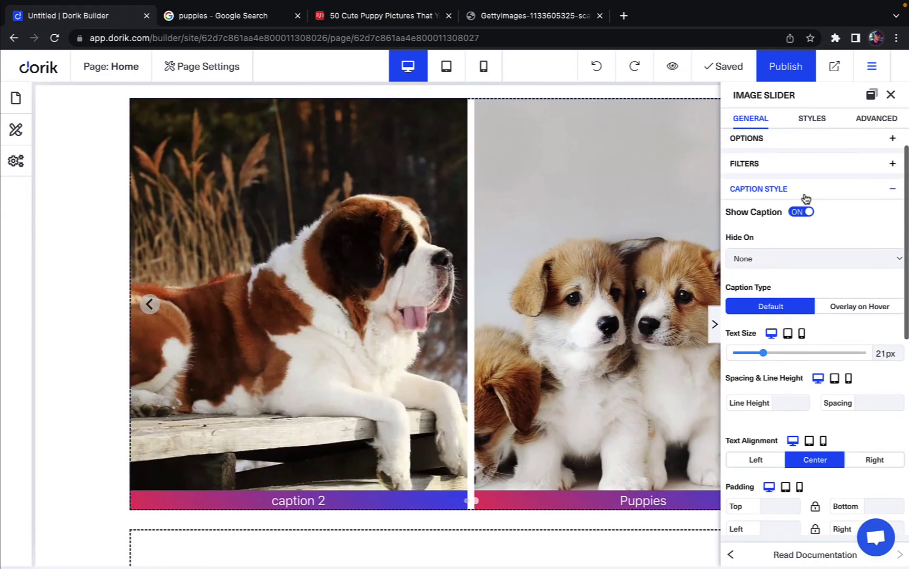
click(806, 189)
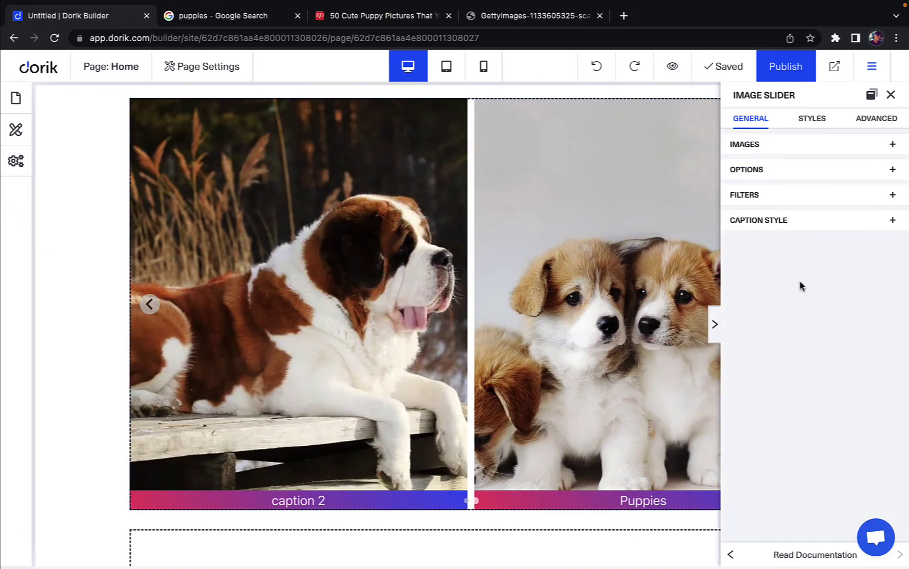